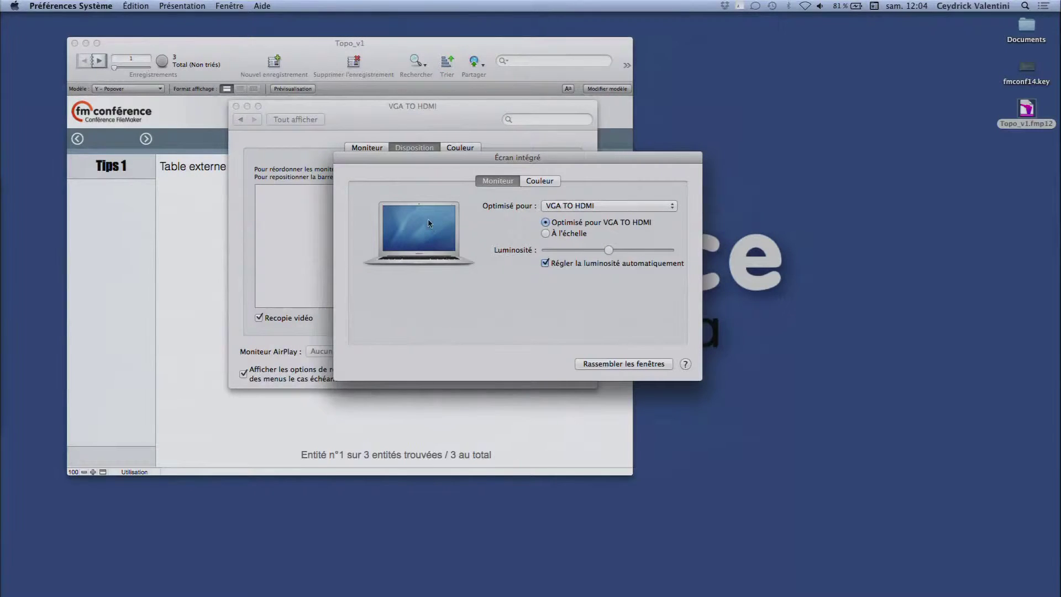
# Step: Close the display settings window and reposition the Topo_v1 database window on the desktop
pyautogui.click(236, 106)
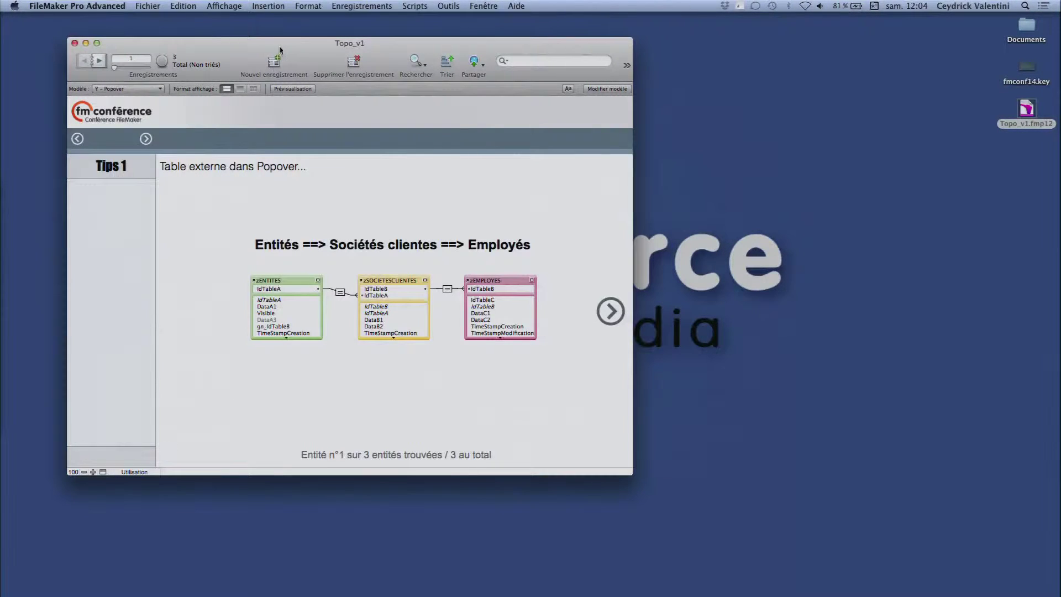
pyautogui.moveTo(279, 50); pyautogui.dragTo(380, 104)
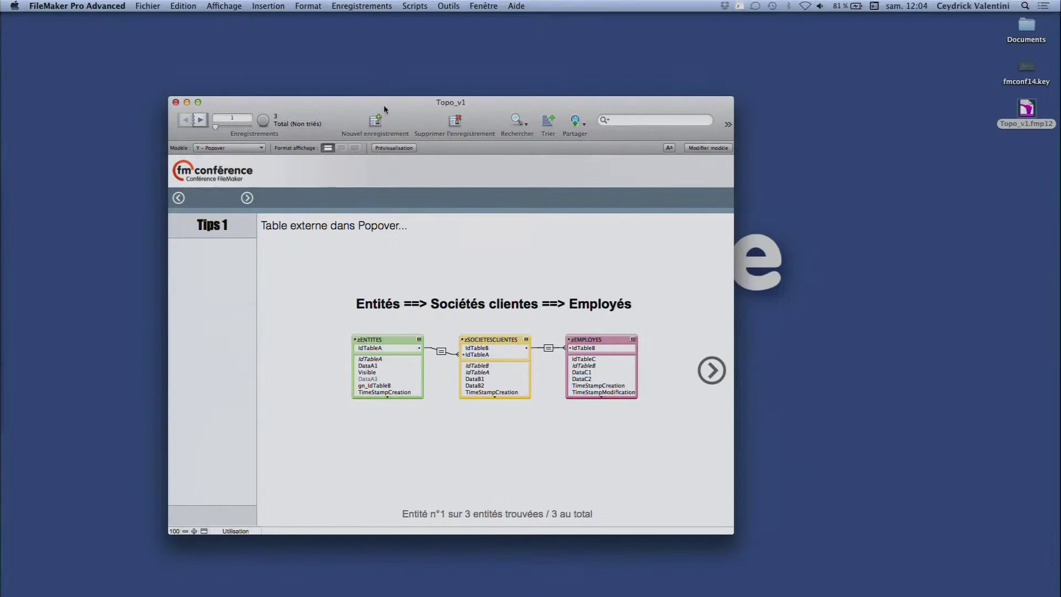
pyautogui.moveTo(384, 104); pyautogui.dragTo(410, 85)
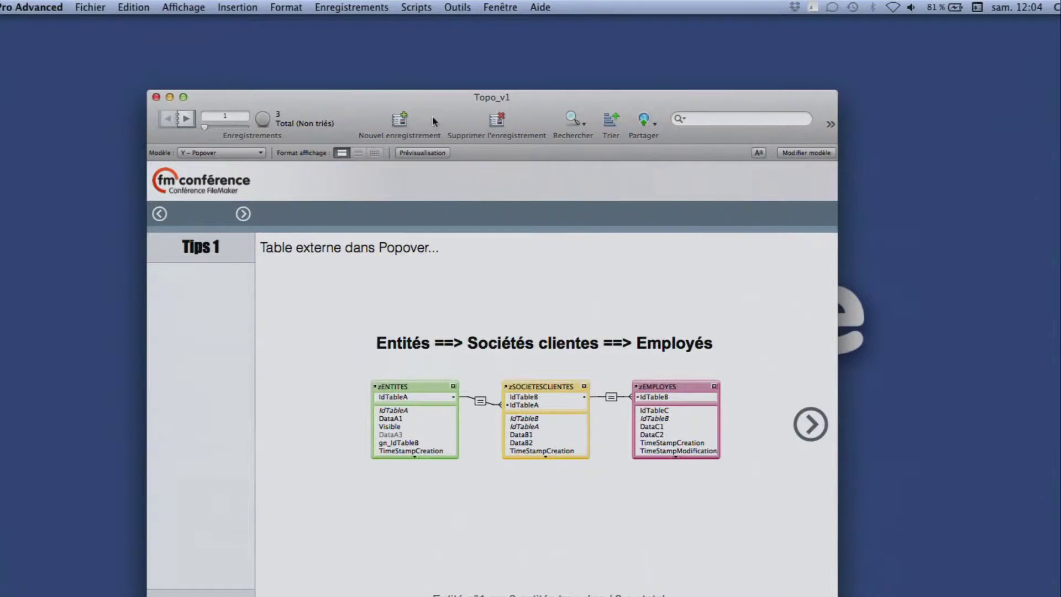
pyautogui.moveTo(450, 94); pyautogui.dragTo(424, 24)
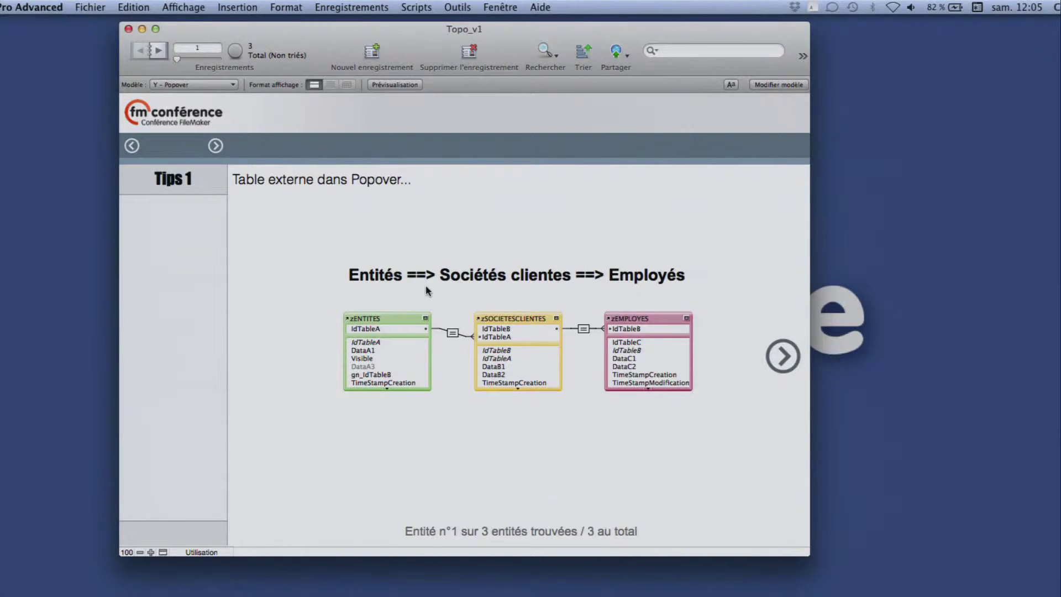
# Step: On the Tips 1 demo slide, list the employees of company 21 and view the Liens relationship diagram
pyautogui.click(776, 354)
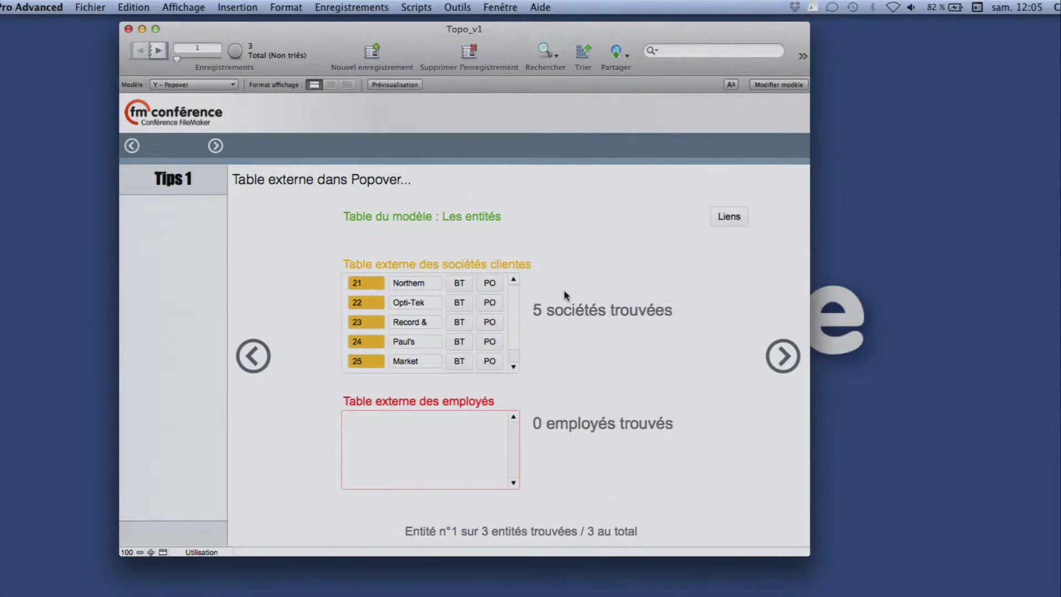
pyautogui.click(458, 285)
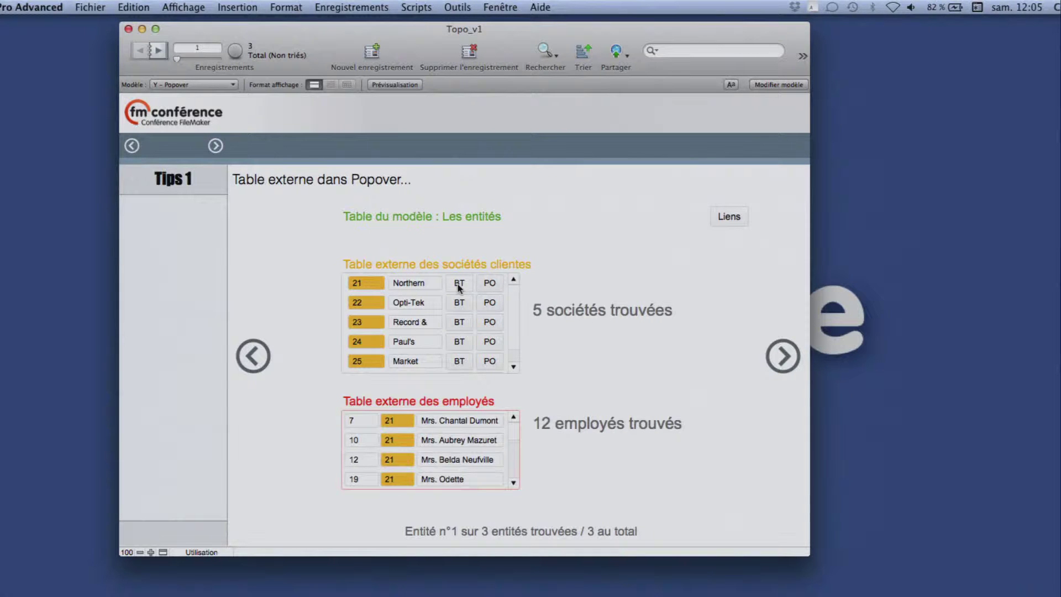
pyautogui.click(734, 219)
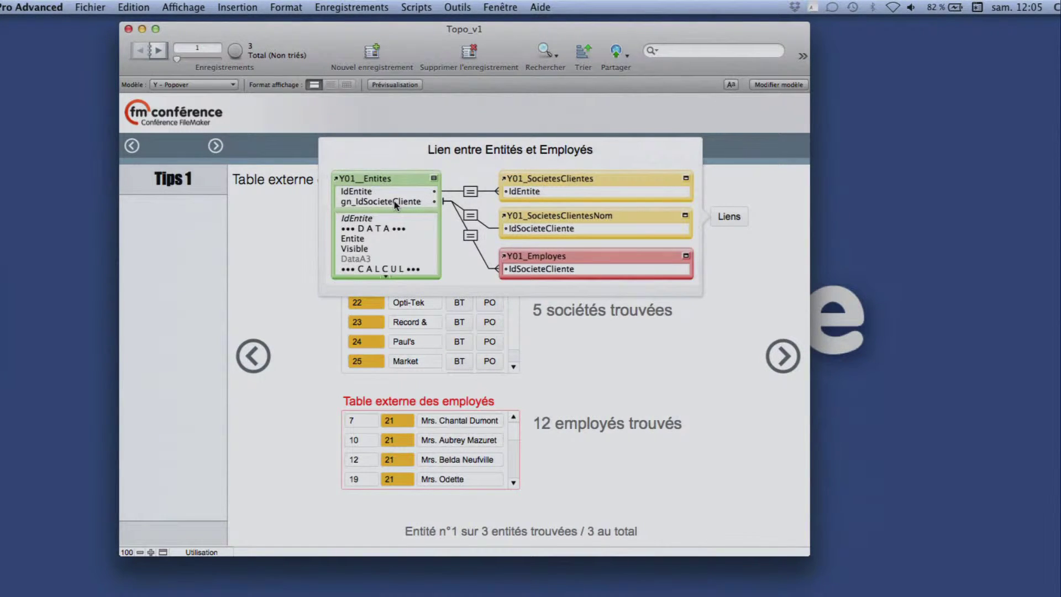
pyautogui.click(600, 382)
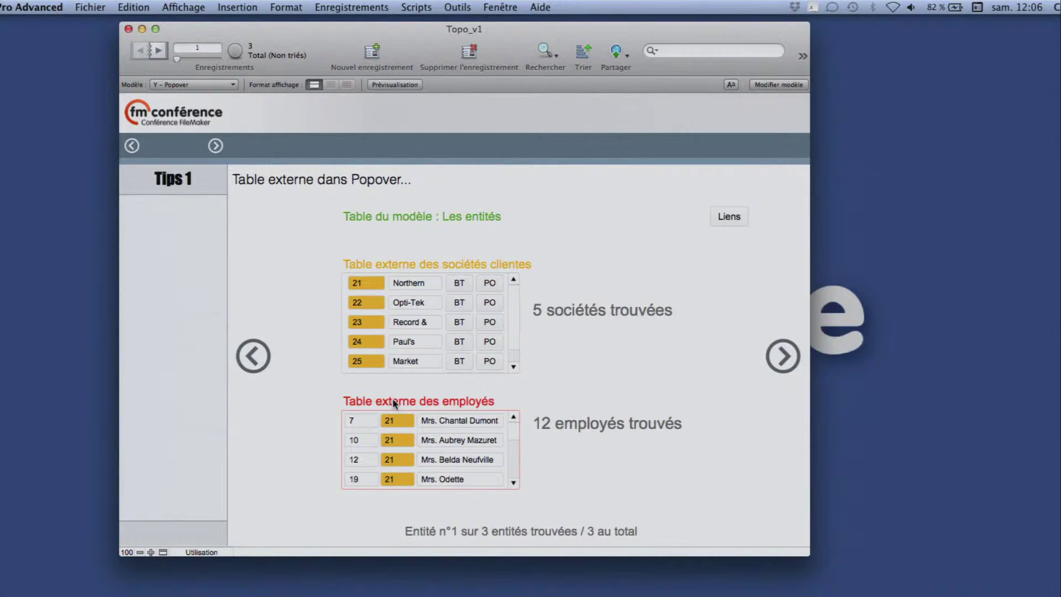
# Step: Clear the employee list using the empty company row and open the popover for company 23
pyautogui.scroll(-1, 448, 359)
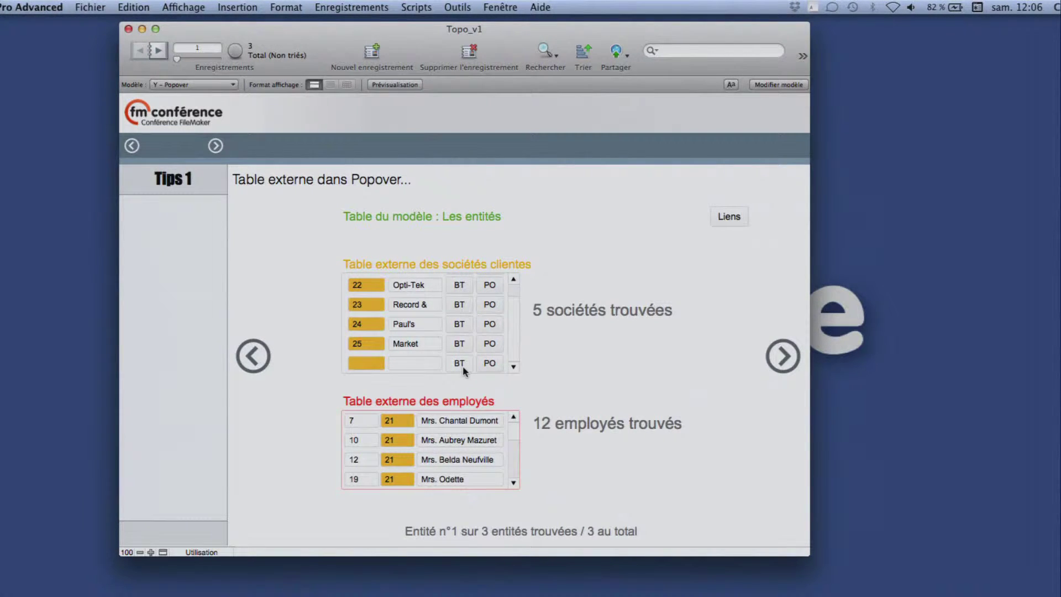
pyautogui.click(462, 365)
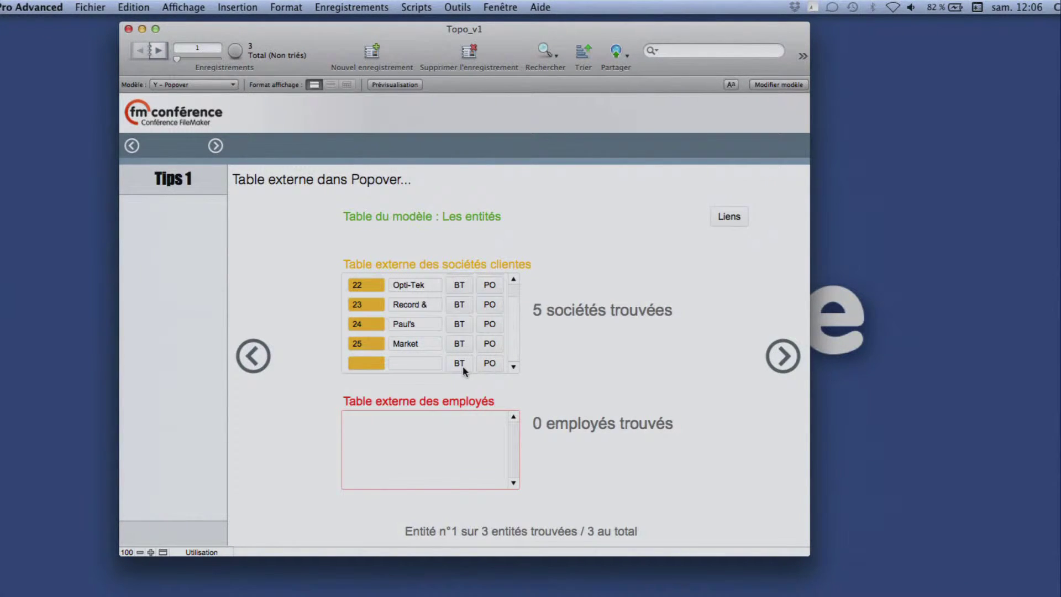
pyautogui.click(489, 306)
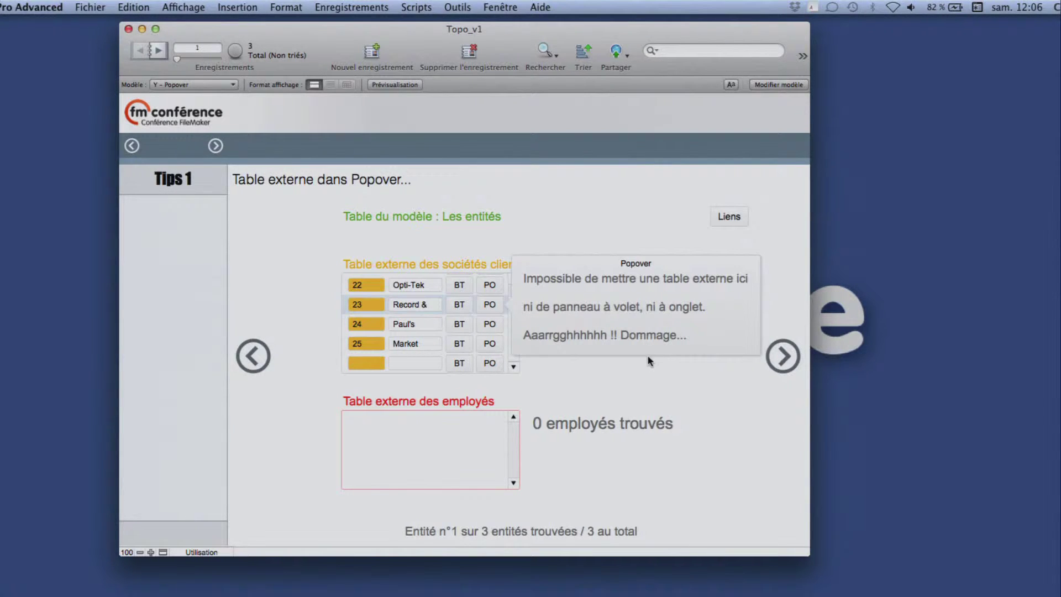
# Step: Go to the following Tips 1 slide, enable Astuce and show the employee popovers for Opti-Tek and Northern Reflections
pyautogui.click(784, 362)
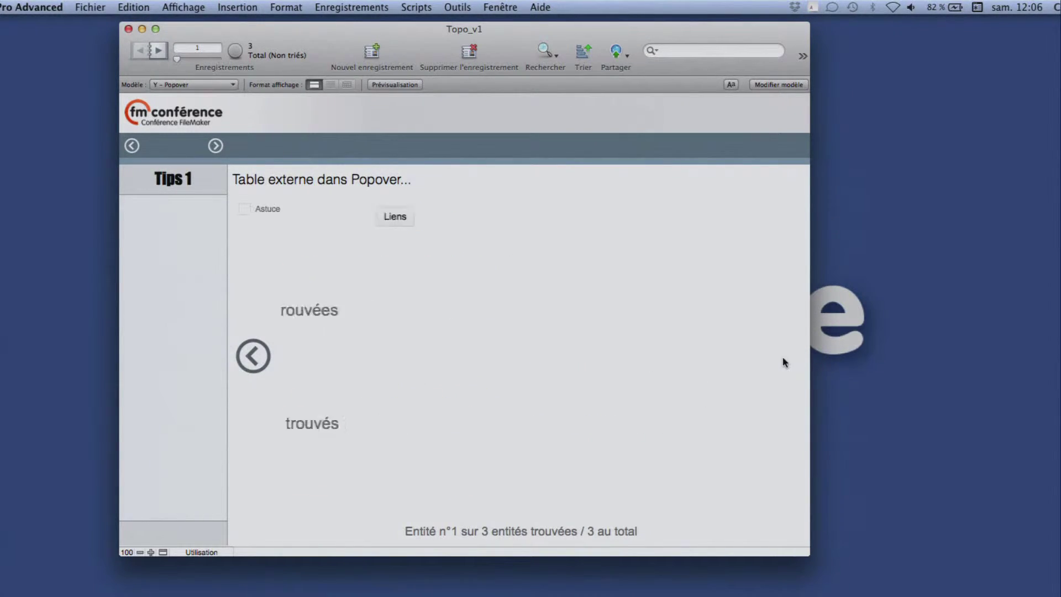
pyautogui.click(246, 209)
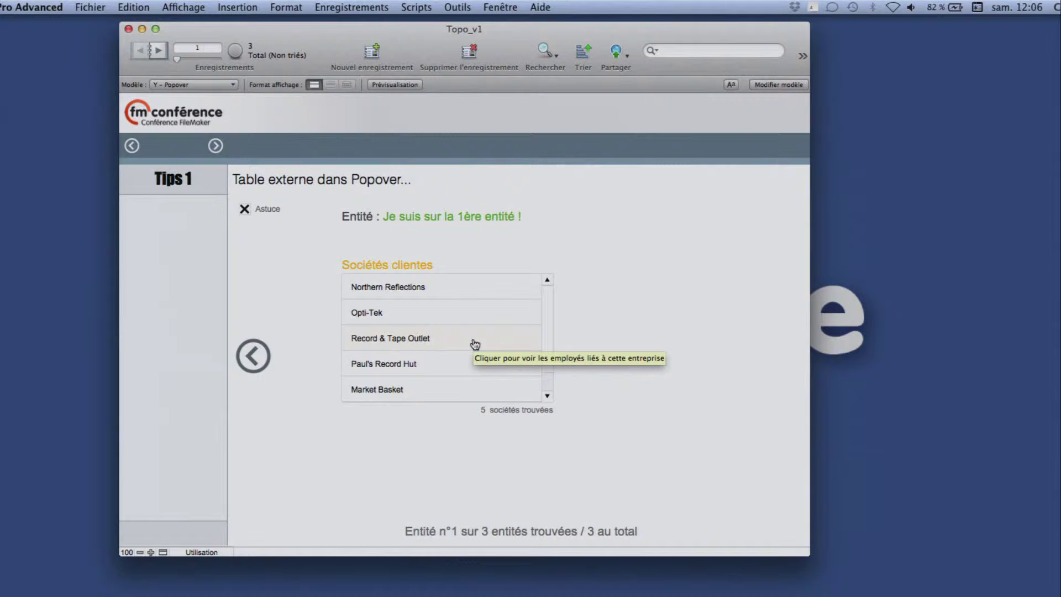
pyautogui.click(490, 314)
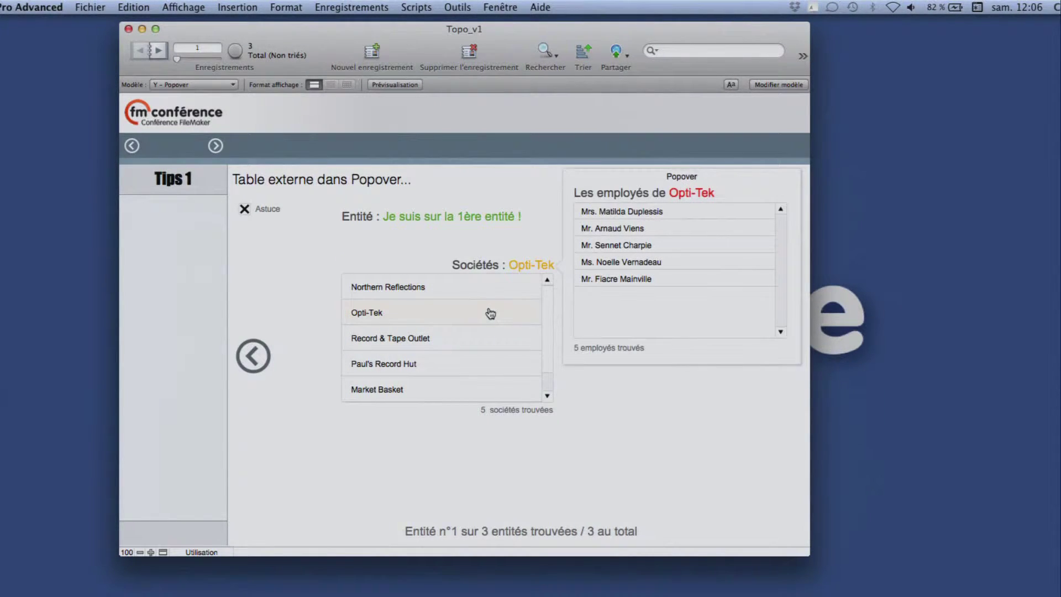
pyautogui.click(491, 296)
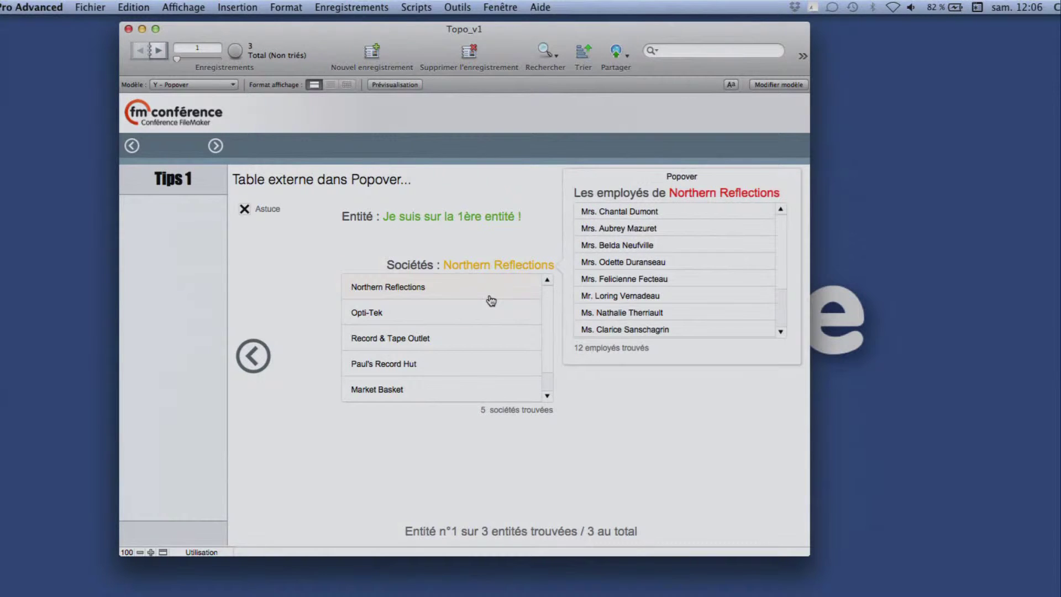
# Step: Look through the client company list, close the employee popover and reopen it for Record & Tape Outlet
pyautogui.scroll(-3, 708, 293)
pyautogui.scroll(3, 708, 293)
pyautogui.scroll(-1, 444, 366)
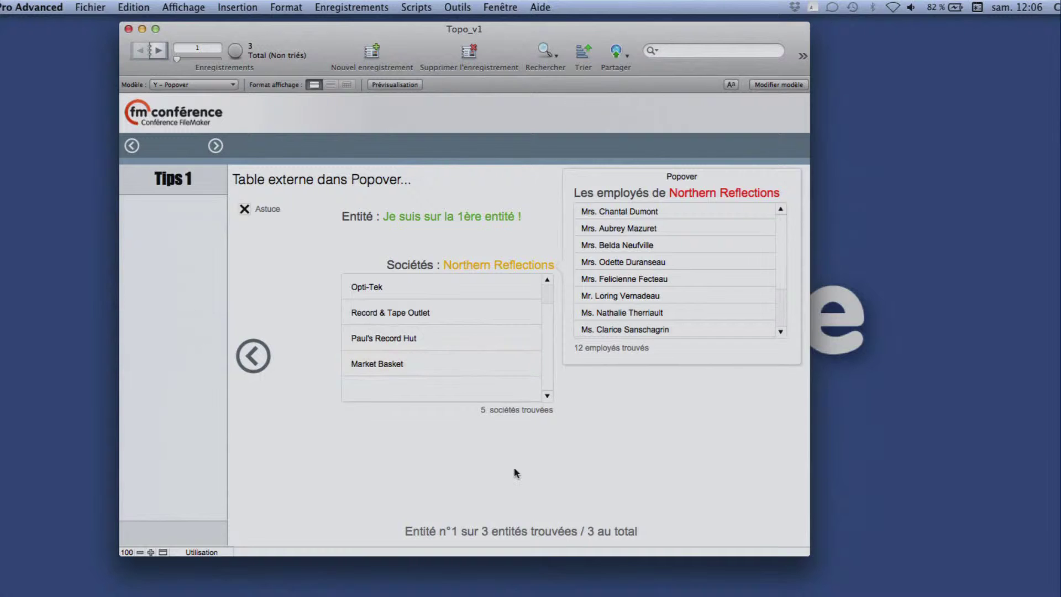
pyautogui.click(506, 436)
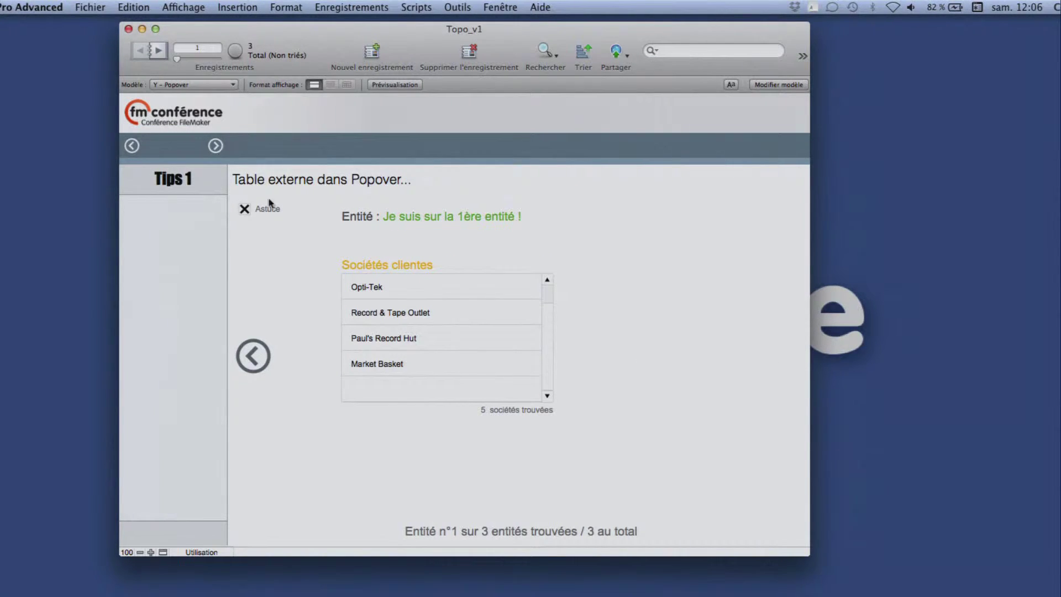
pyautogui.click(401, 313)
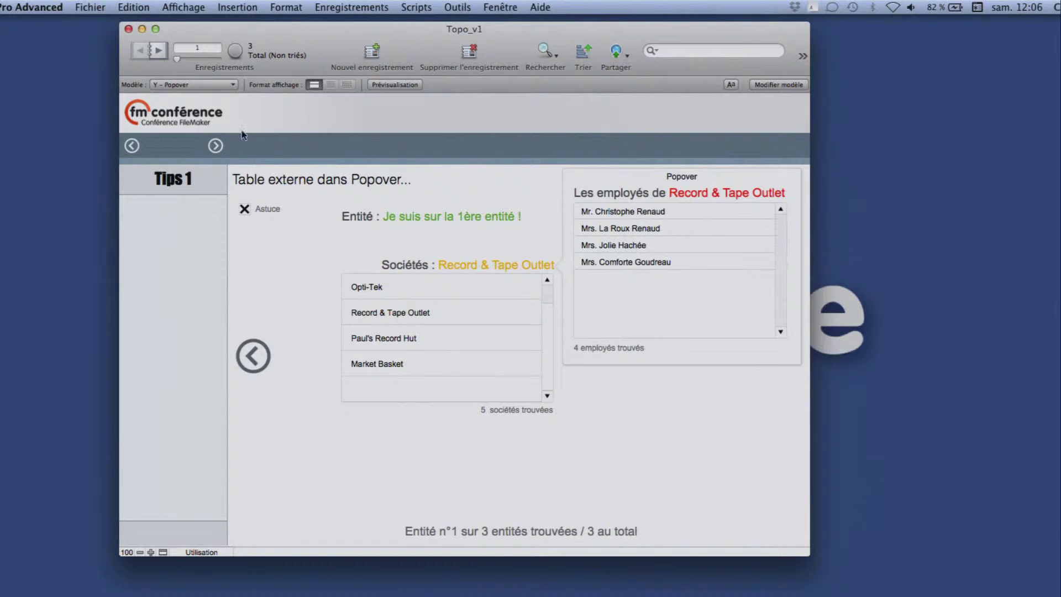
# Step: Go to the Tips 2 layout Onglets cachés 1/2, try its profile tabs and set the profile option to Profil entreprise
pyautogui.click(216, 146)
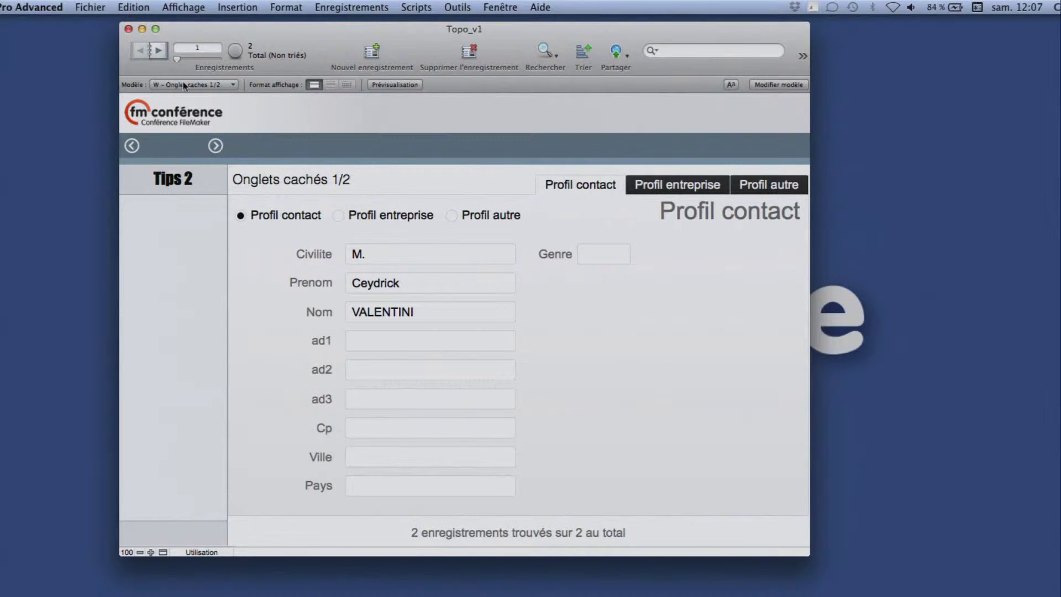
pyautogui.click(662, 180)
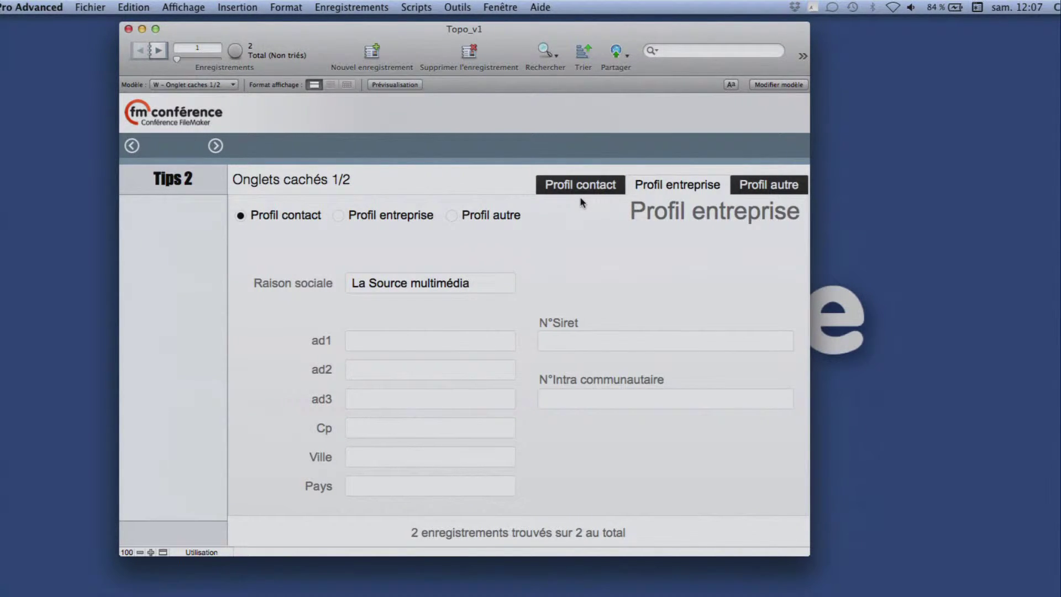
pyautogui.click(343, 216)
pyautogui.click(241, 219)
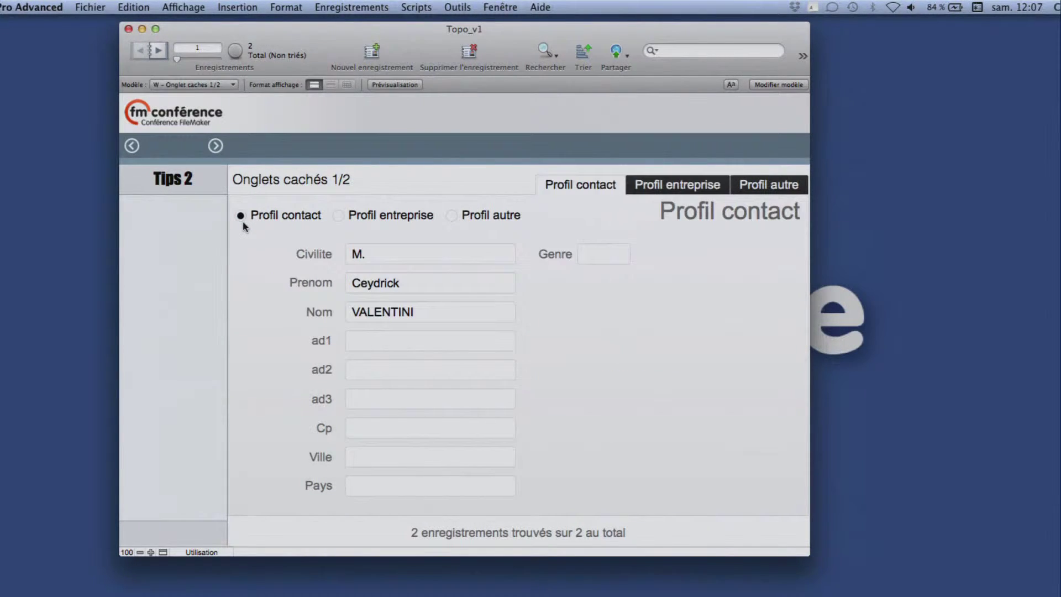
pyautogui.click(340, 219)
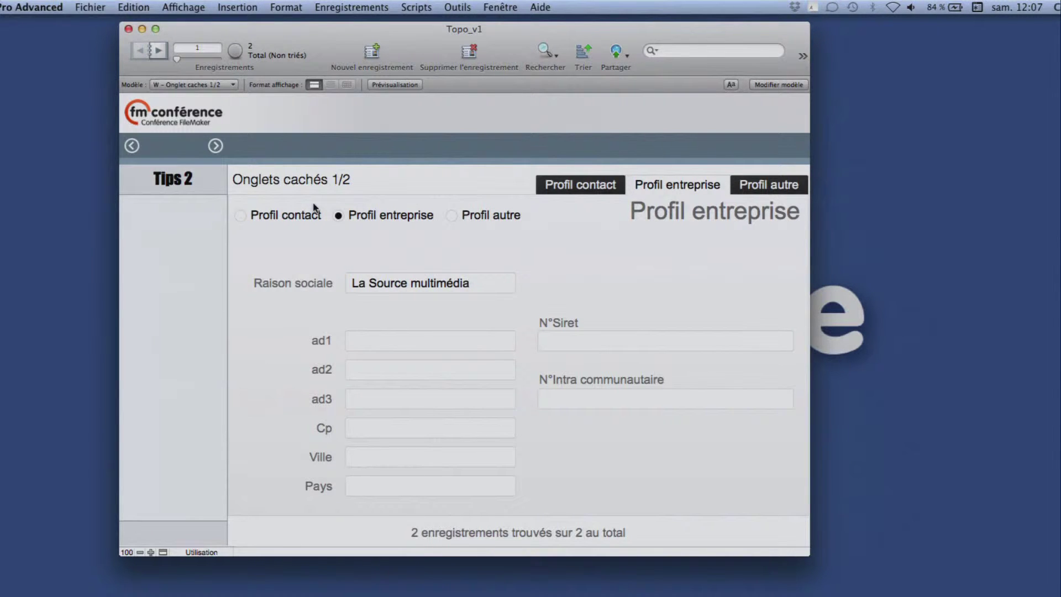
# Step: Go to Onglets cachés 2/2 and switch the profile option to Profil contact and back to Profil entreprise
pyautogui.click(216, 147)
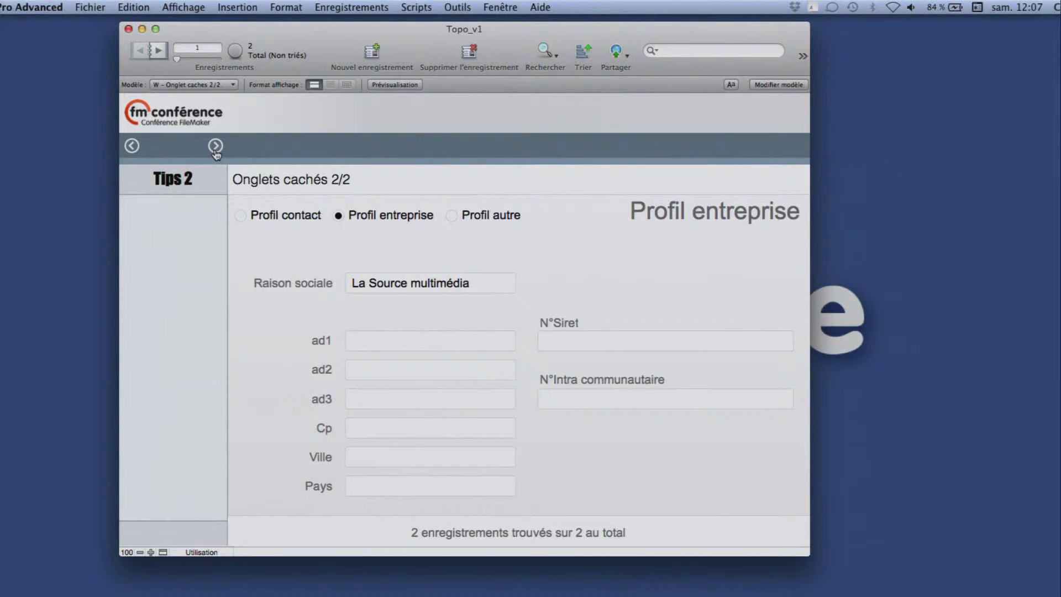
pyautogui.click(244, 219)
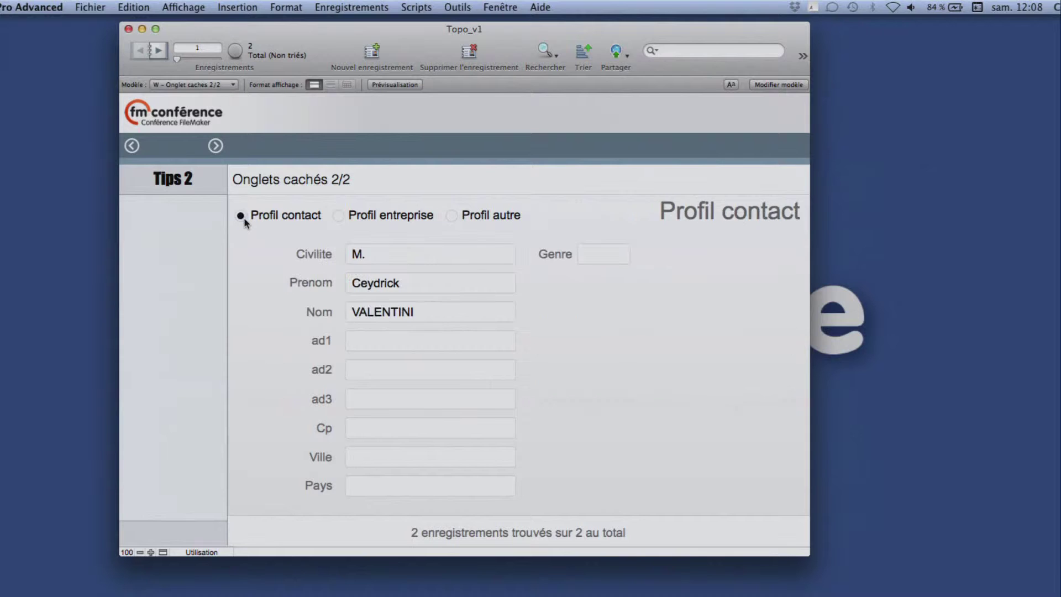
pyautogui.click(342, 215)
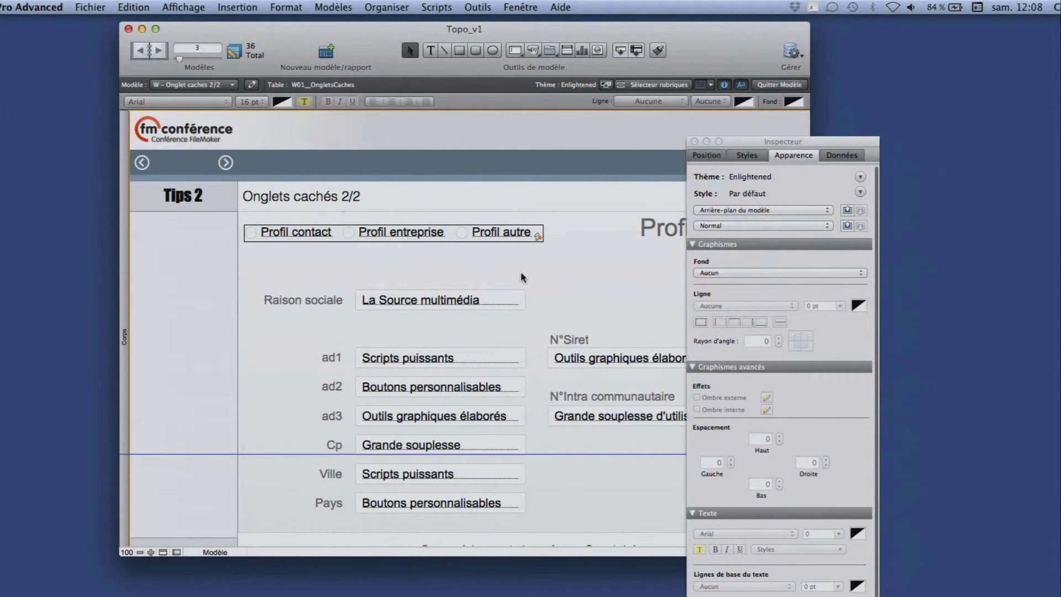
# Step: Examine the tab labels placed outside the visible area of Onglets cachés 2/2 in Layout mode and return to Browse mode
pyautogui.hscroll(10, 521, 274)
pyautogui.hscroll(3, 522, 277)
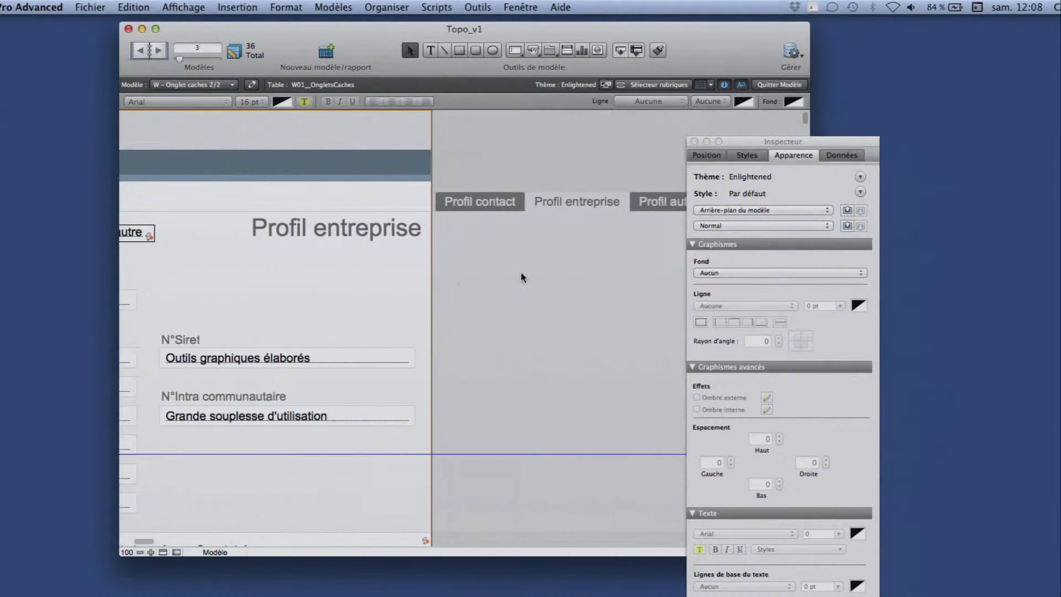
pyautogui.click(482, 207)
pyautogui.click(554, 200)
pyautogui.hscroll(-10, 555, 200)
pyautogui.press('super+b')
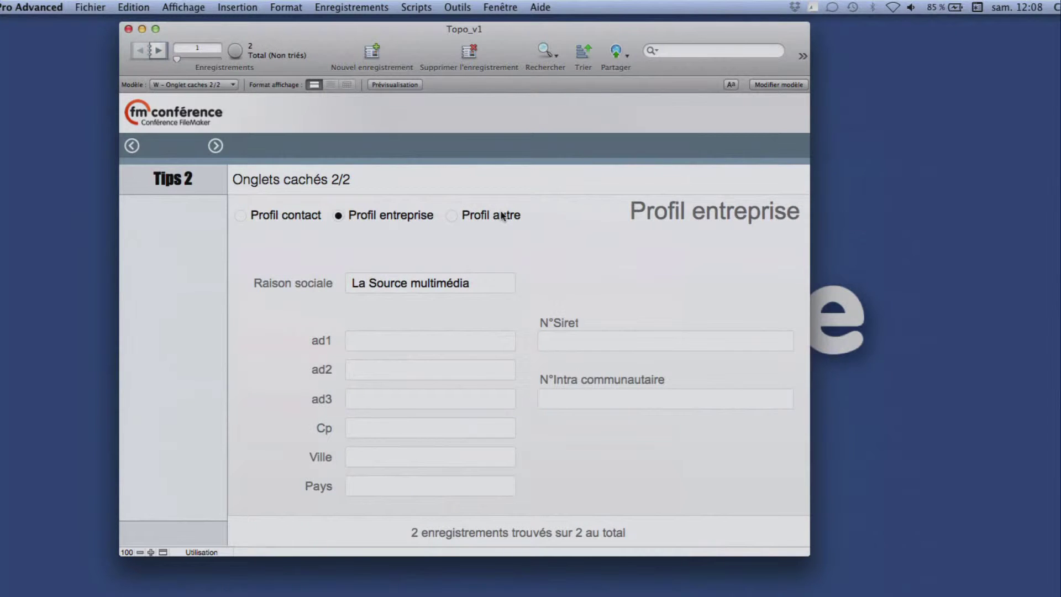
# Step: Go to the Tips 3 layout Rubriques de fonction and show its slide of record-number functions and field symbols
pyautogui.click(215, 147)
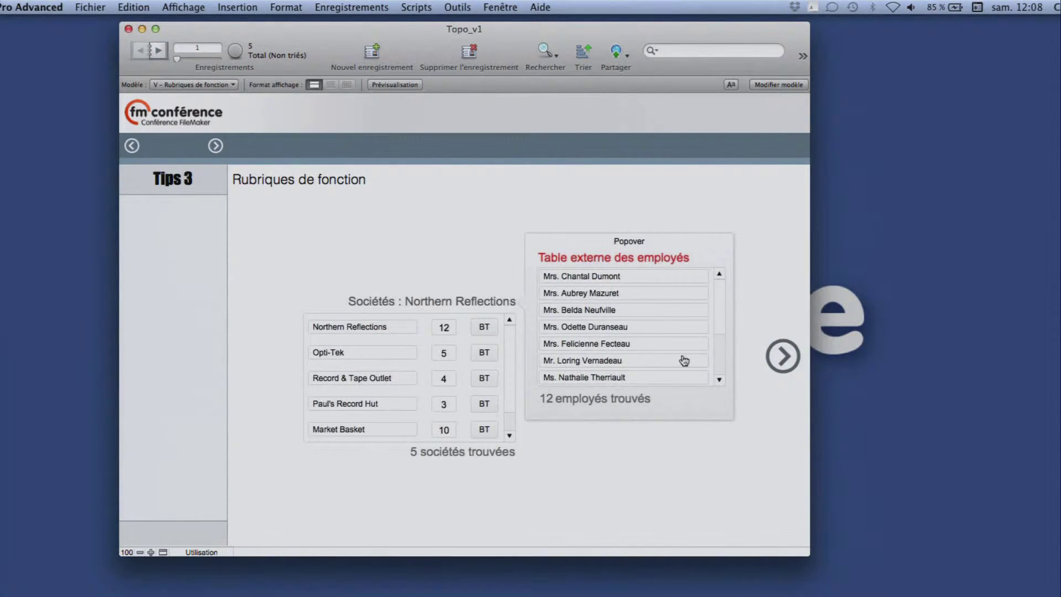
pyautogui.click(783, 357)
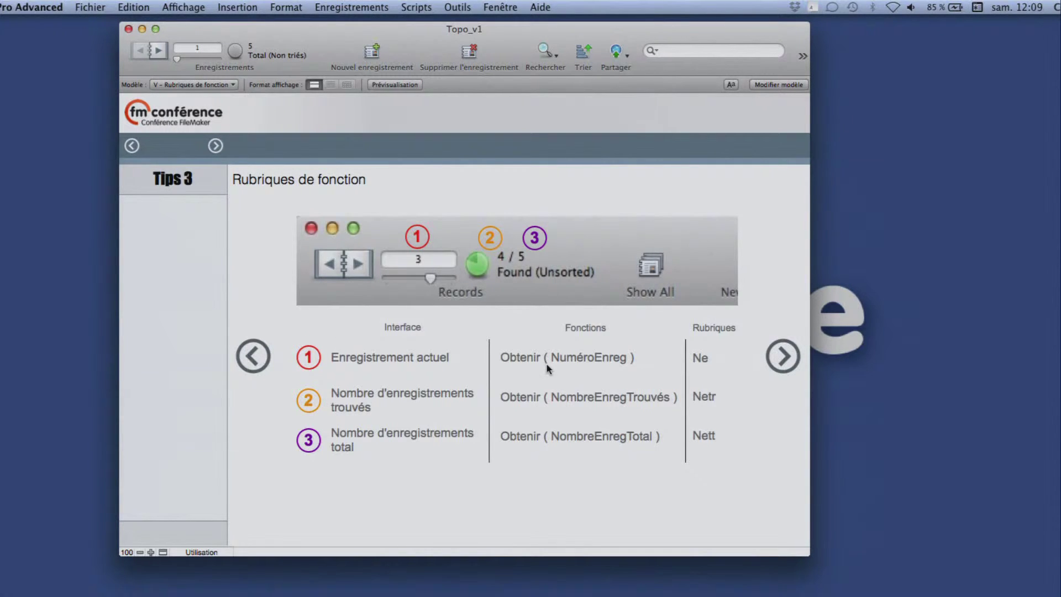
# Step: Go to Tips 4 and, in Layout mode, review the sort order of the A01_Ville portal under the NomReel heading
pyautogui.click(215, 146)
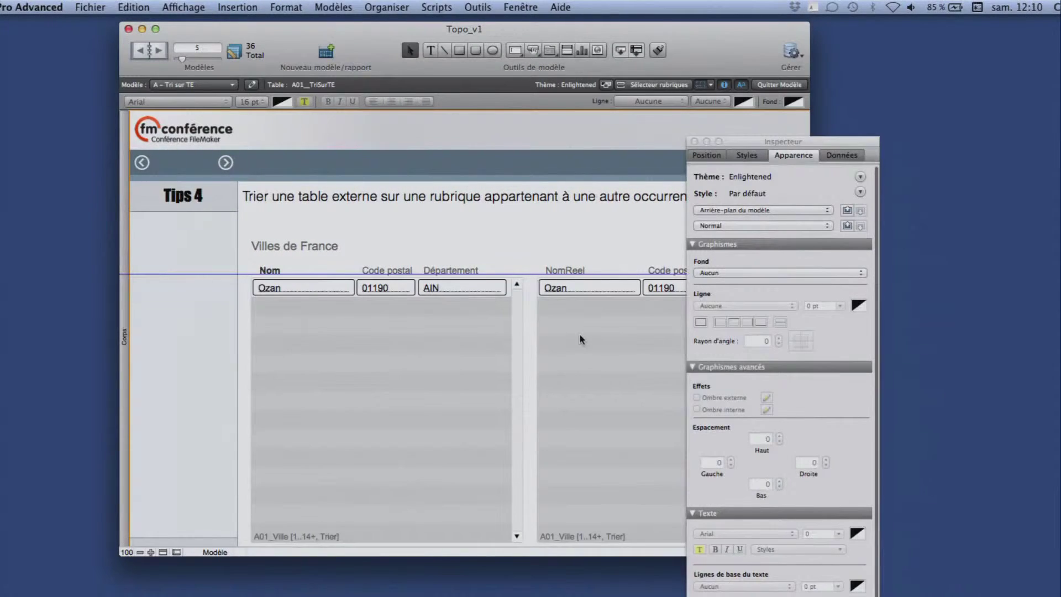
pyautogui.doubleClick(580, 333)
pyautogui.click(578, 197)
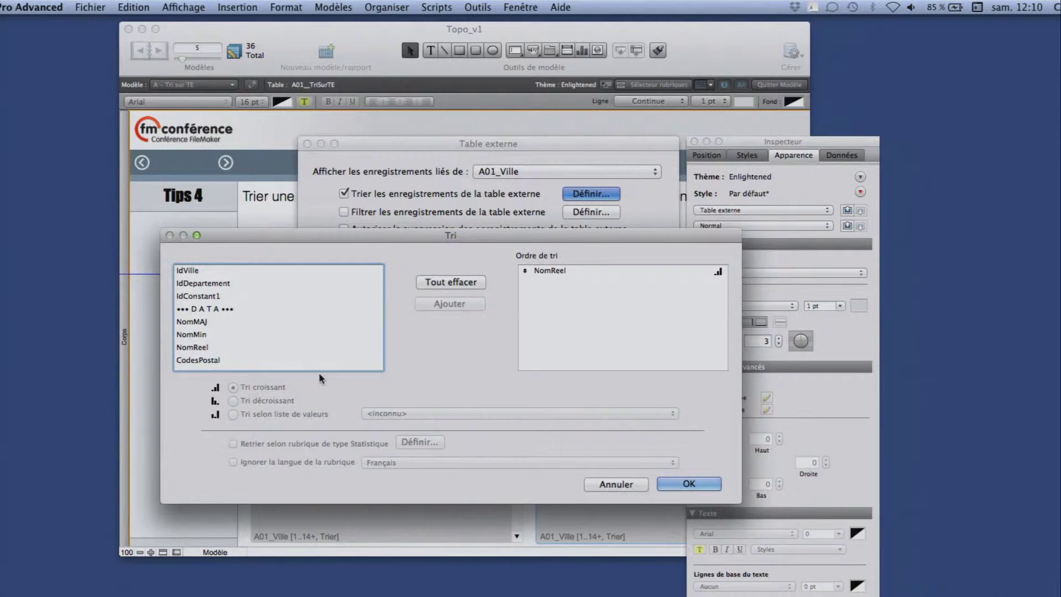
pyautogui.scroll(-2, 321, 338)
pyautogui.scroll(2, 320, 337)
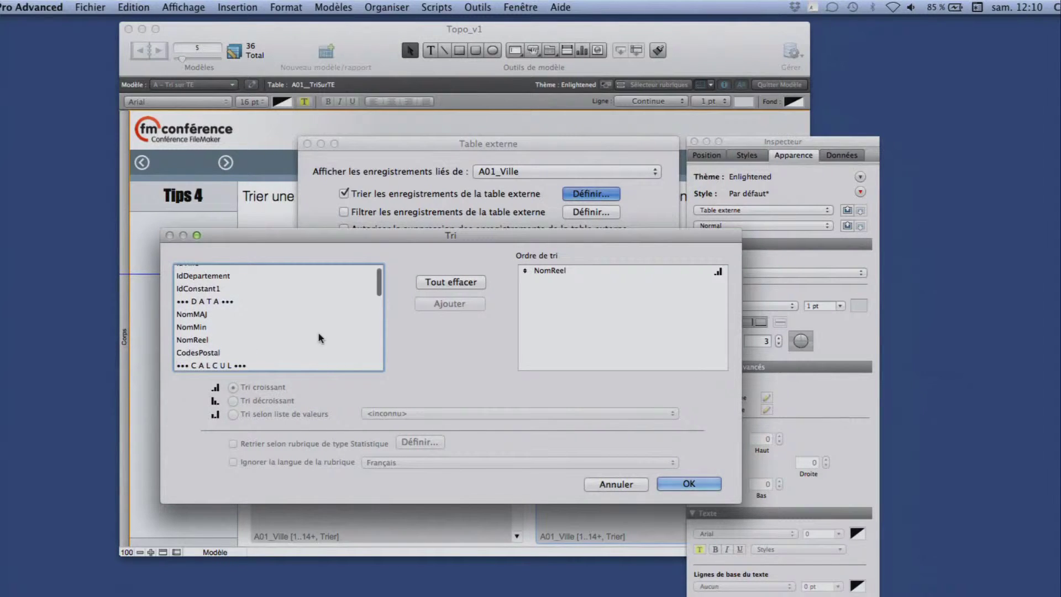
pyautogui.click(689, 483)
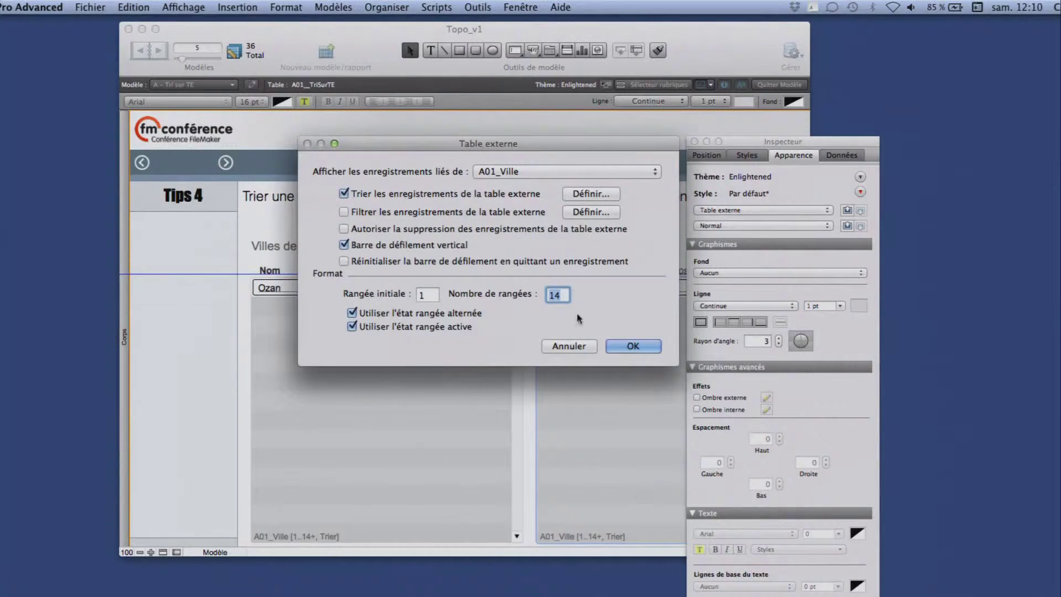
# Step: Point the NomReel portal to A01_Departement and add its Nom field to the portal sort order, ahead of A01_Ville::NomReel
pyautogui.click(534, 176)
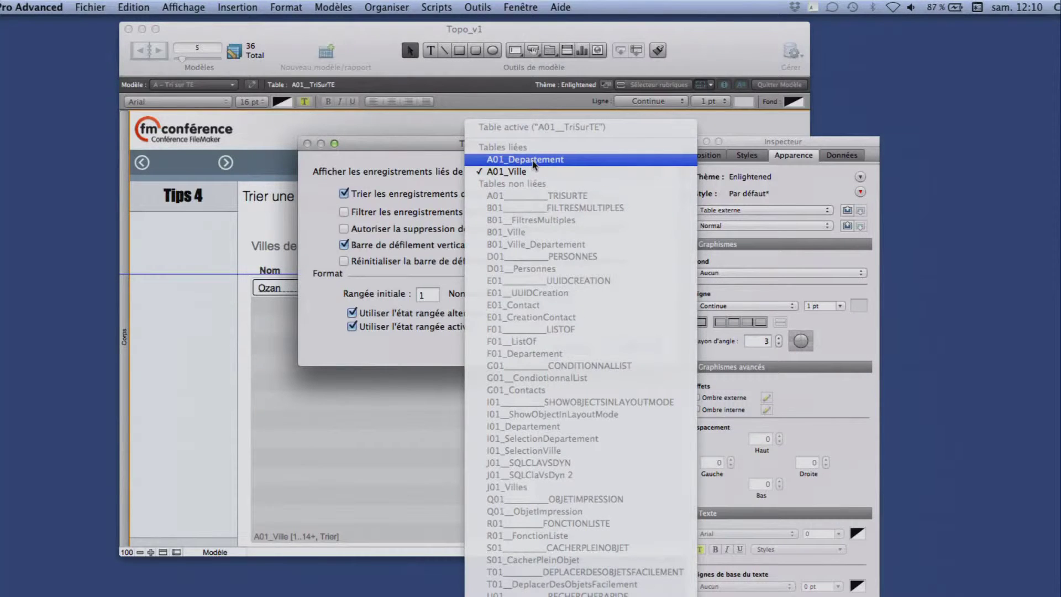
pyautogui.click(534, 160)
pyautogui.click(587, 194)
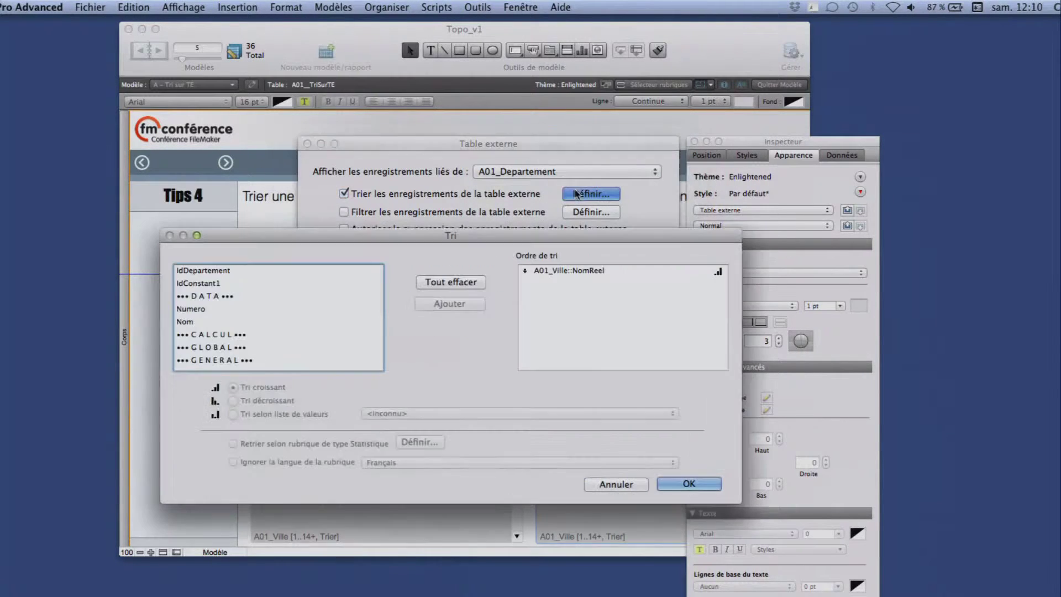
pyautogui.click(230, 326)
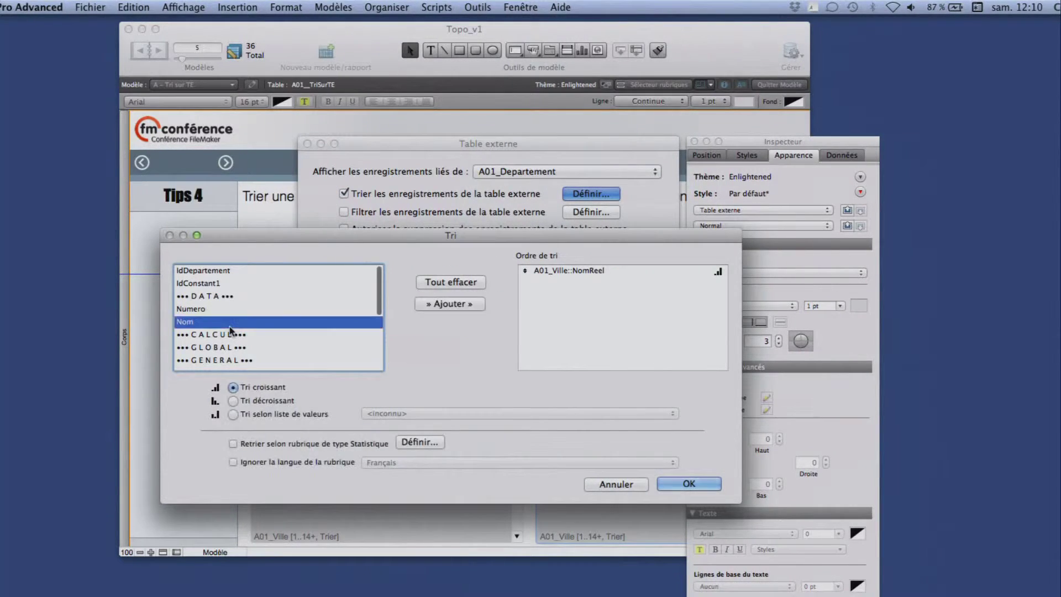
pyautogui.click(450, 304)
pyautogui.moveTo(525, 283); pyautogui.dragTo(526, 270)
pyautogui.click(689, 483)
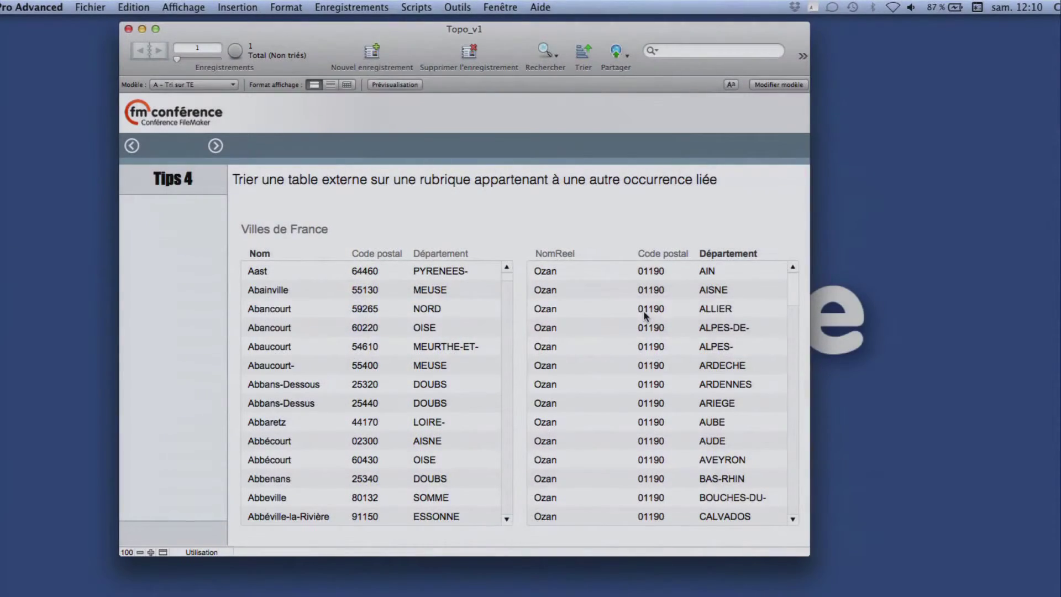
# Step: In Layout mode, set the NomReel portal's related table back to A01_Ville and return to Browse mode
pyautogui.press('super+l')
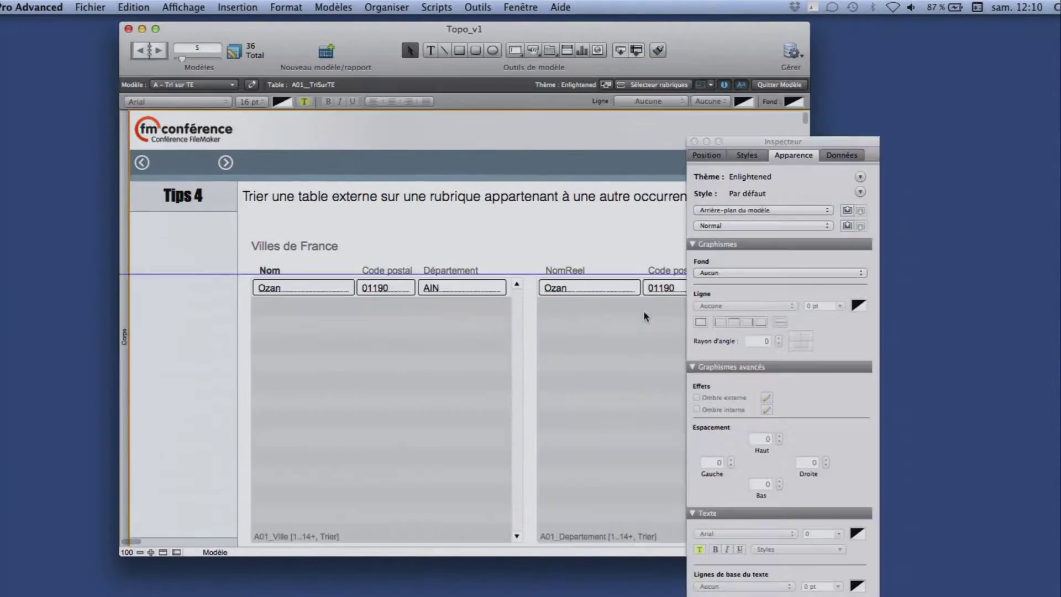
pyautogui.doubleClick(643, 310)
pyautogui.click(546, 172)
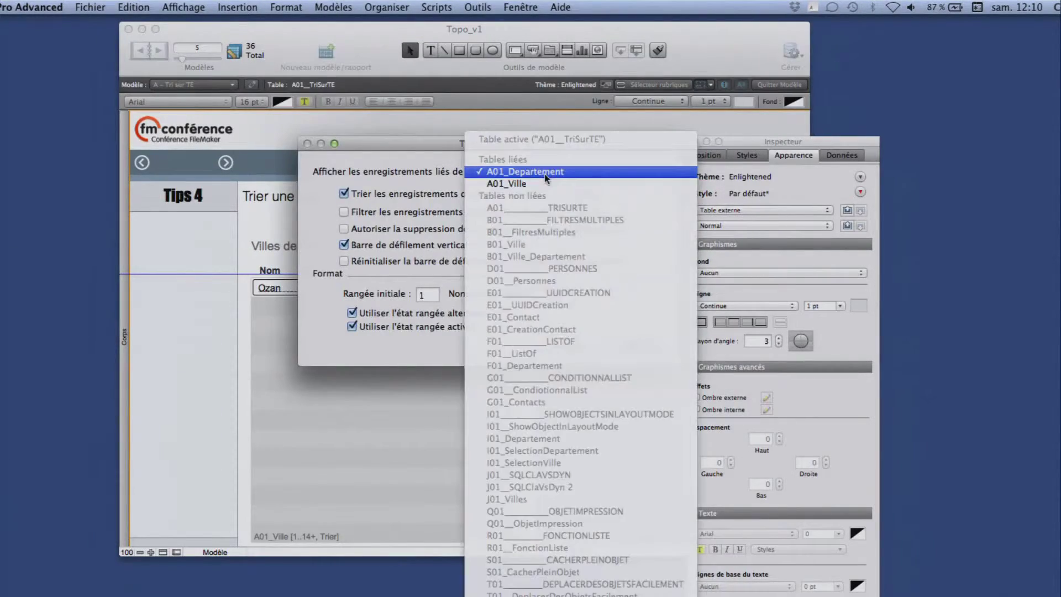
pyautogui.click(547, 185)
pyautogui.click(633, 346)
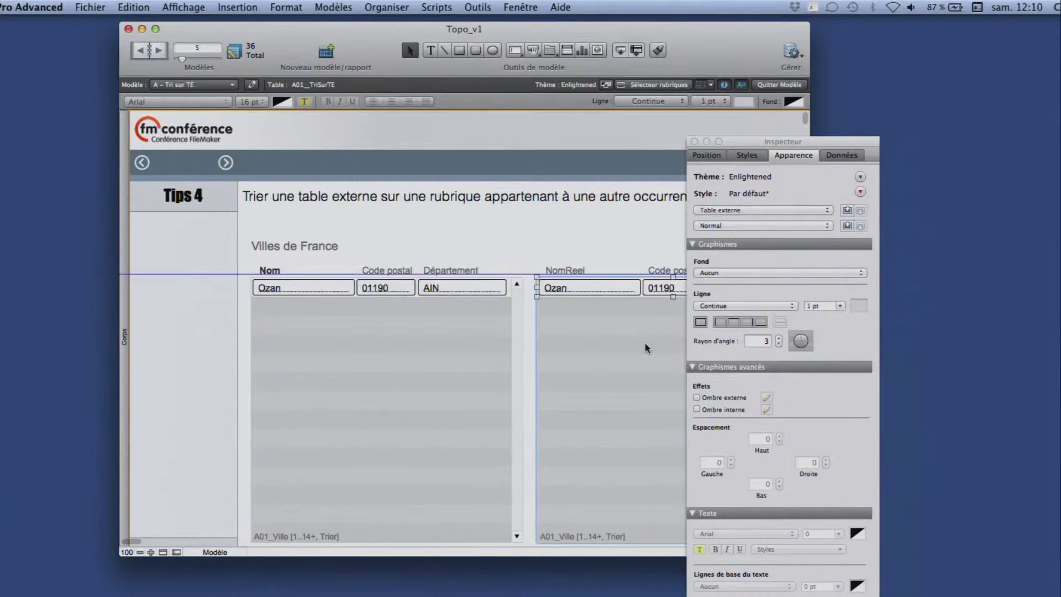
pyautogui.press('super+alt+r')
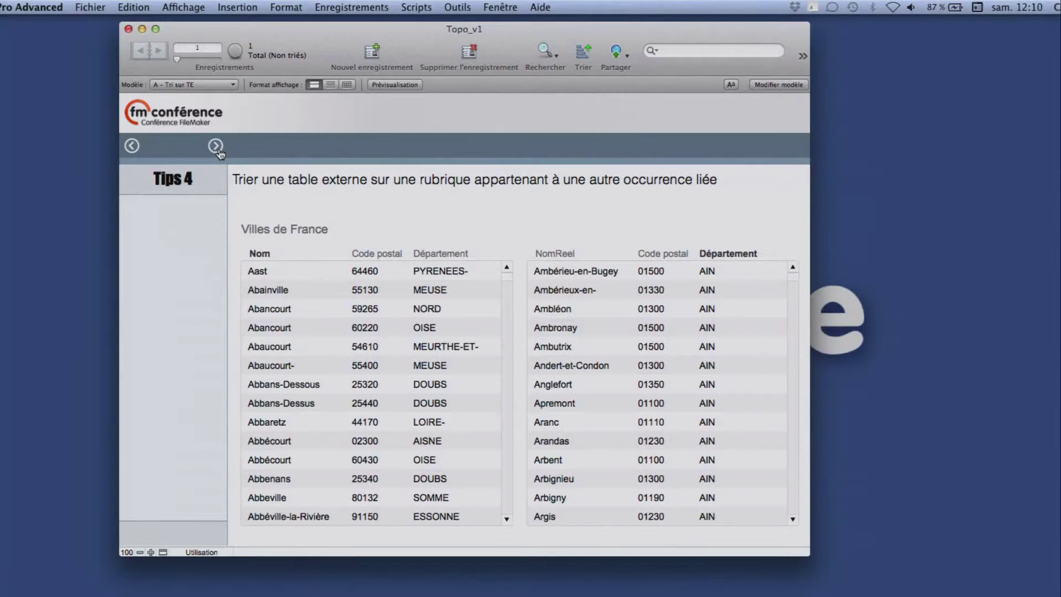
# Step: Go to Tips 5 and filter the Villes de France list by the name Paris
pyautogui.click(216, 146)
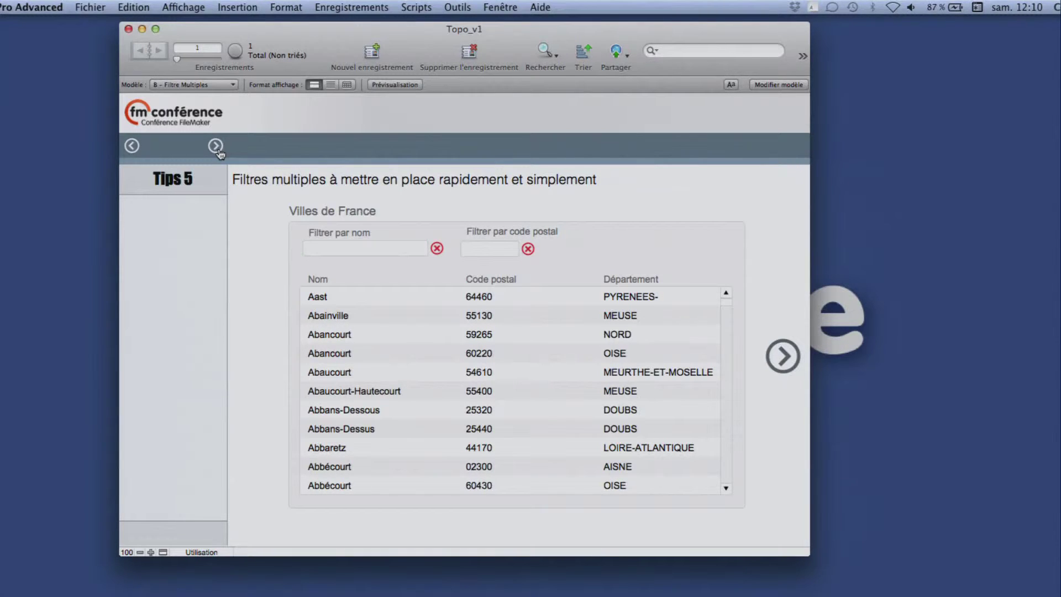
pyautogui.click(353, 249)
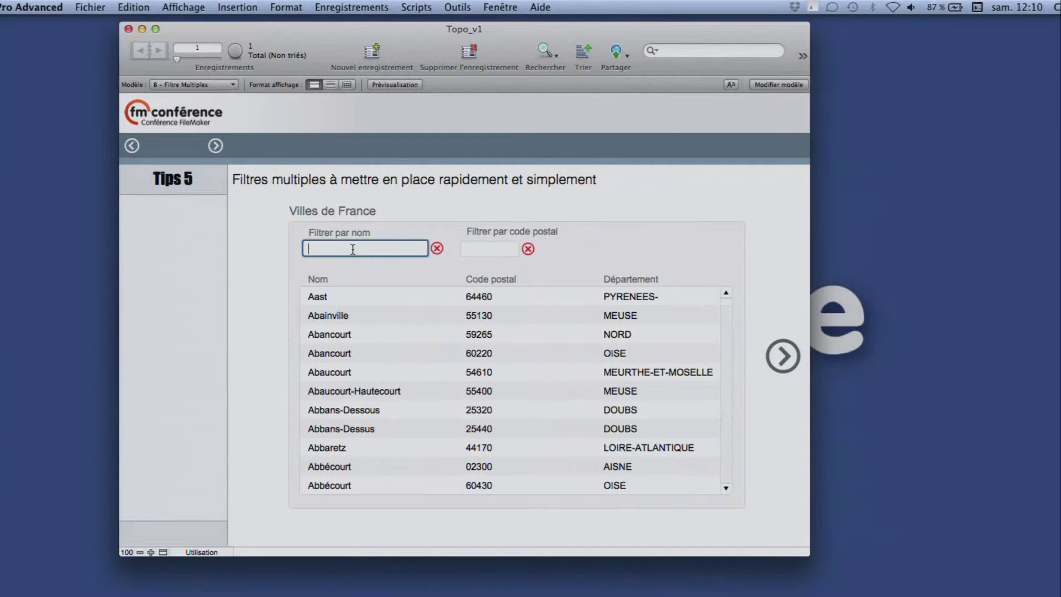
pyautogui.write('Paris')
pyautogui.press('Return')
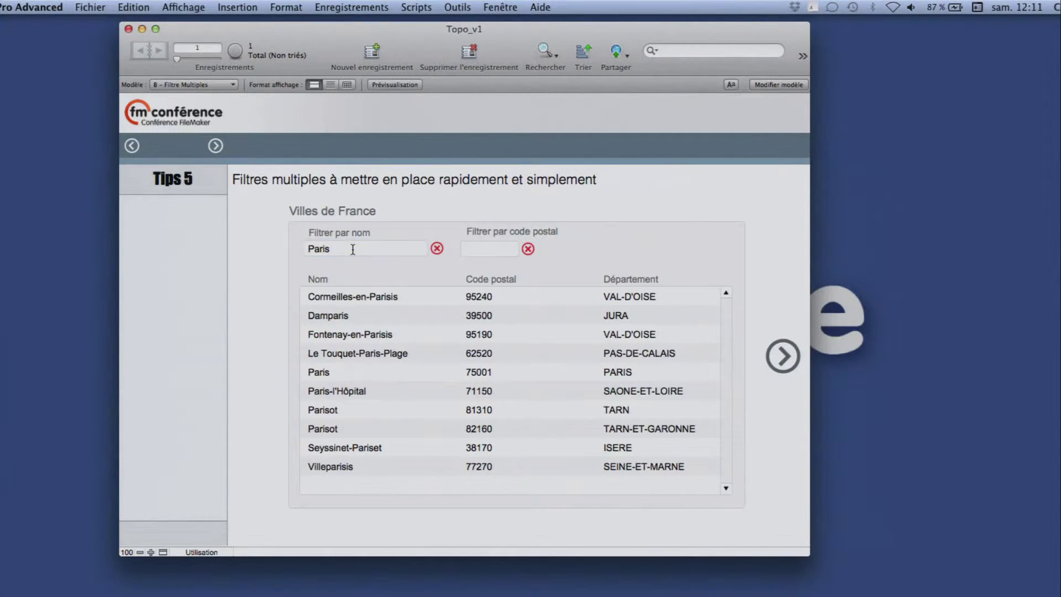
# Step: Add 75 as the postal code filter on the Villes de France list and commit the record
pyautogui.press('Tab')
pyautogui.write('7(')
pyautogui.write('5')
pyautogui.press('Return')
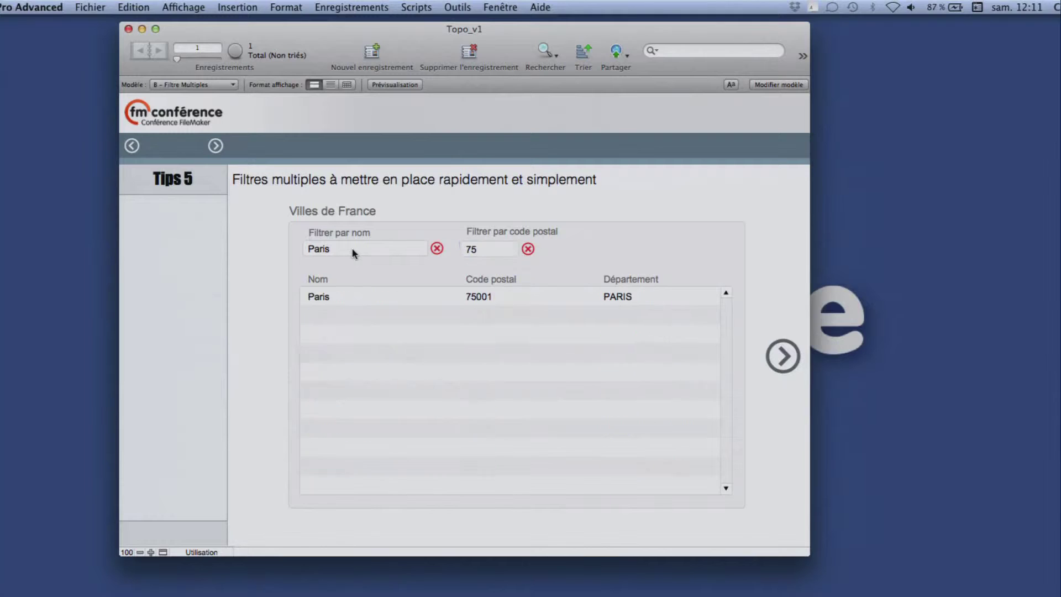
pyautogui.click(353, 253)
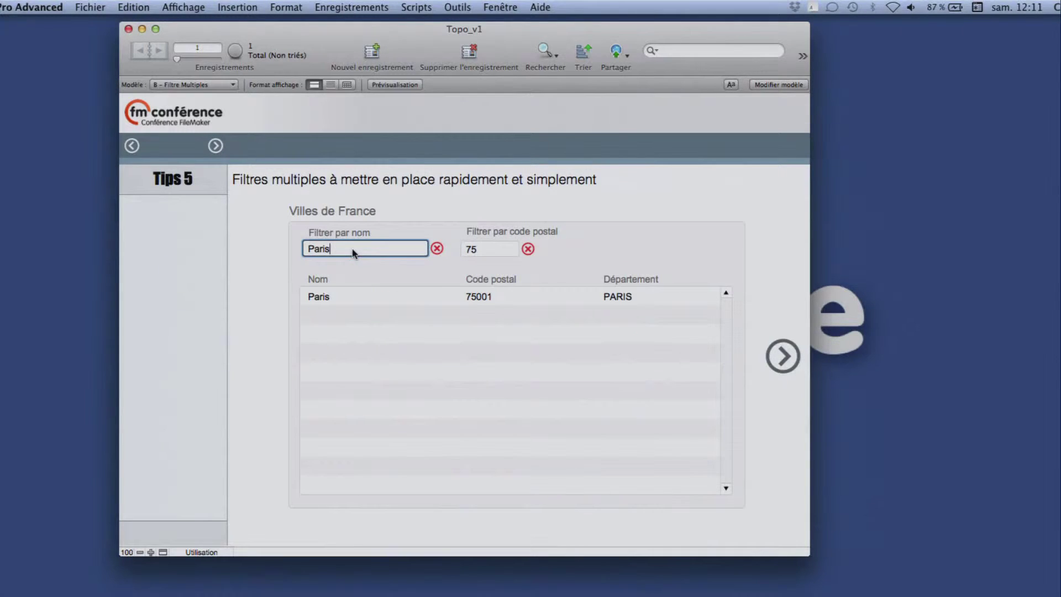
pyautogui.click(689, 237)
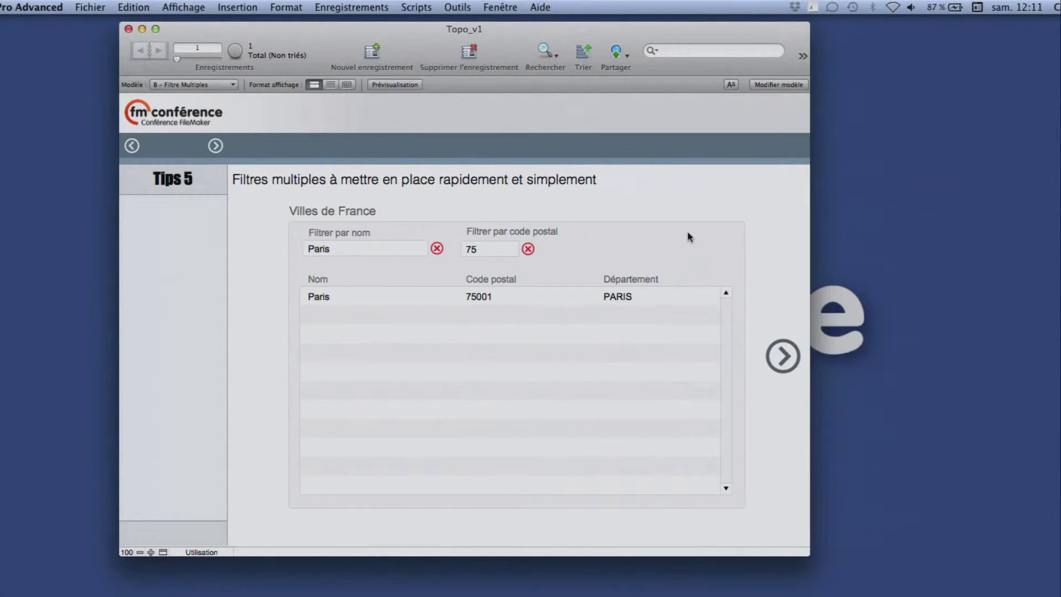
# Step: Examine the B01_Ville portal's filter calculation in Layout mode, then show the generic filter formula slide in Browse mode
pyautogui.press('super+l')
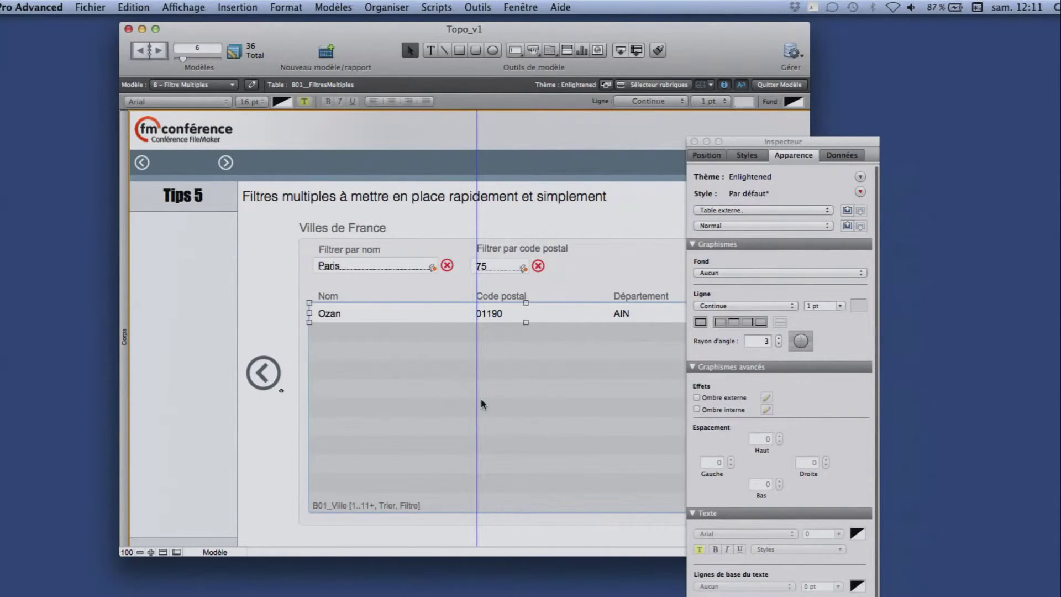
pyautogui.doubleClick(481, 398)
pyautogui.click(590, 212)
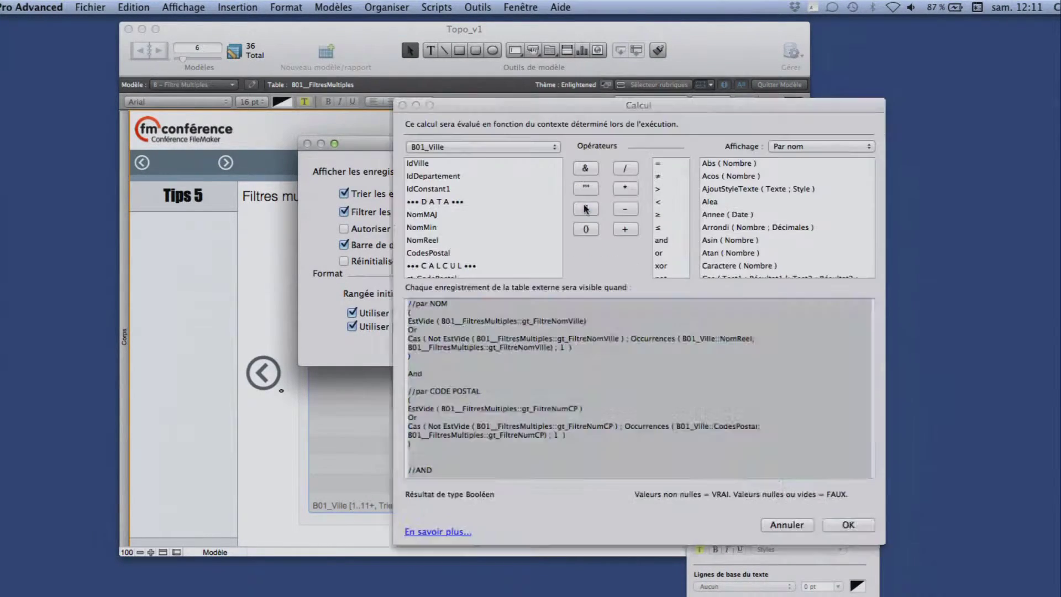
pyautogui.click(530, 372)
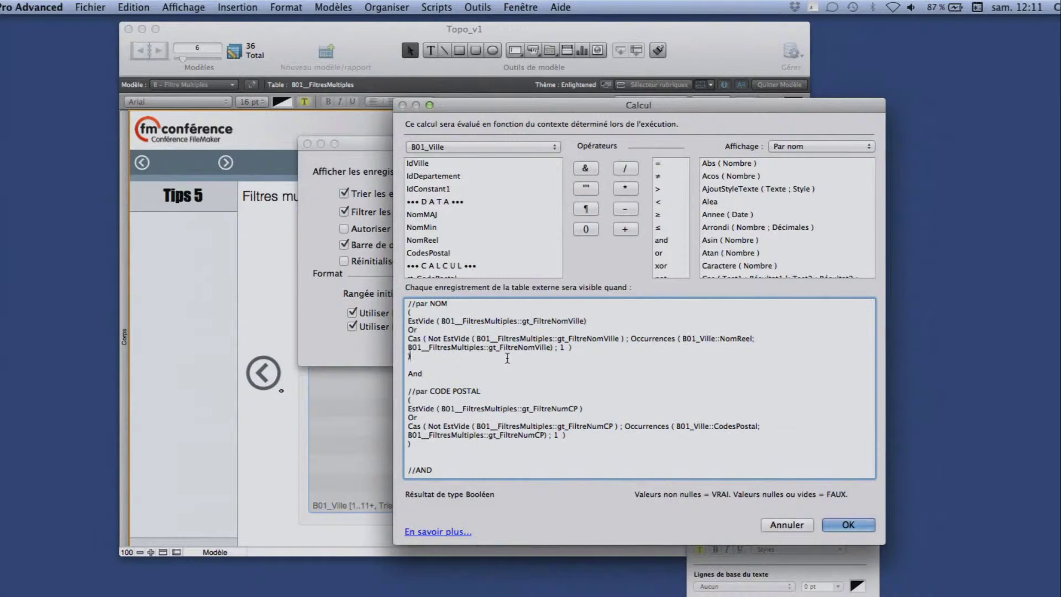
pyautogui.moveTo(509, 354); pyautogui.dragTo(408, 303)
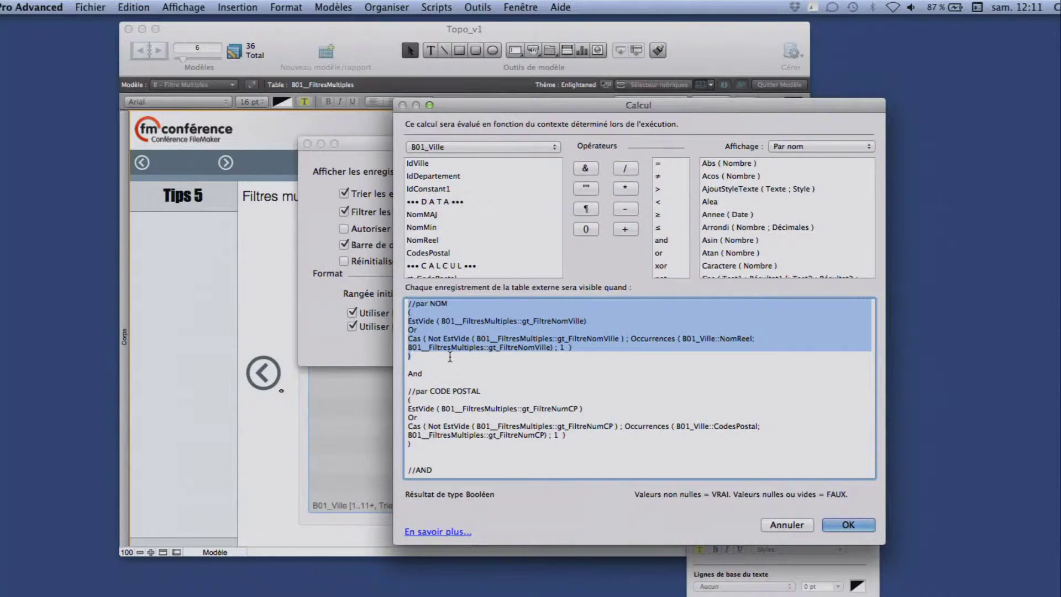
pyautogui.click(833, 524)
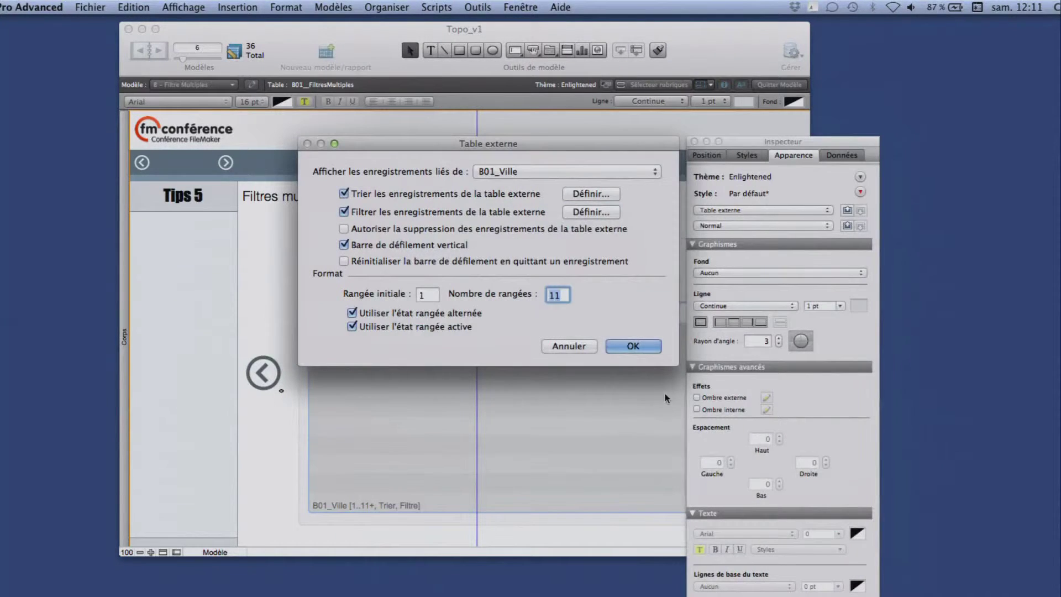
pyautogui.click(627, 353)
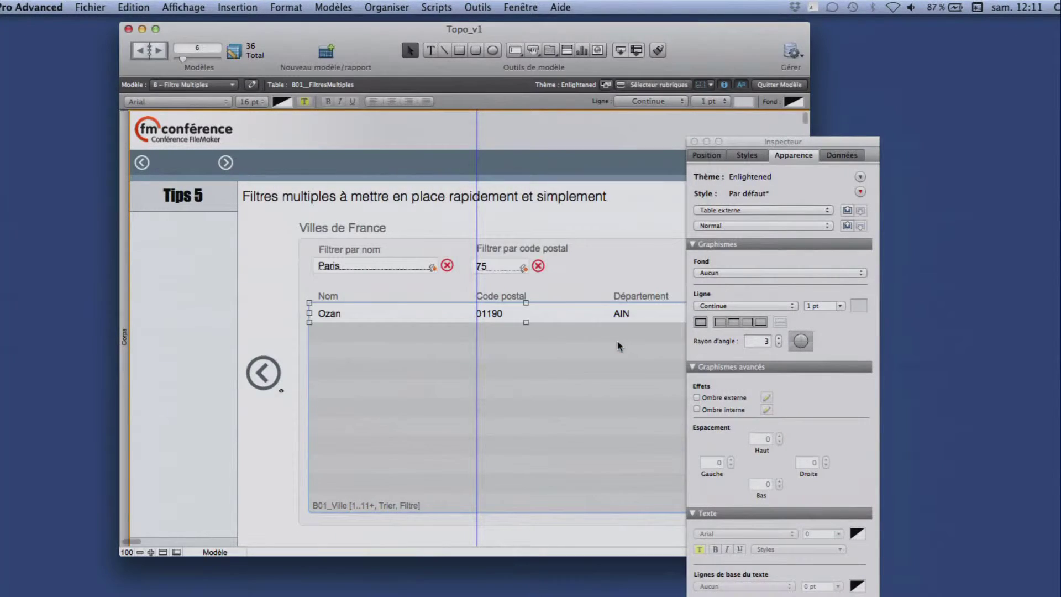
pyautogui.press('super+b')
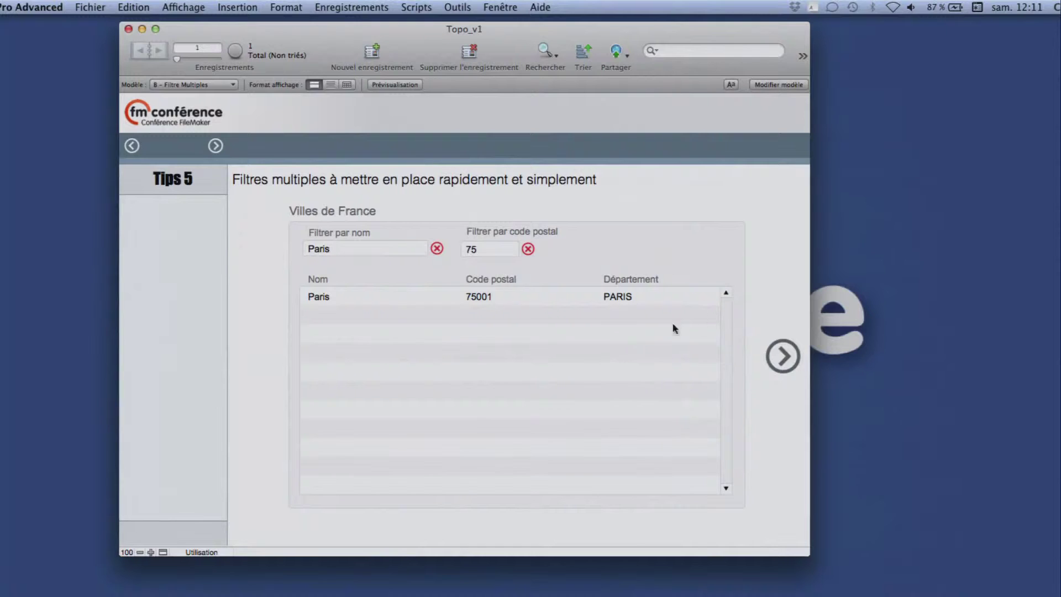
pyautogui.click(782, 355)
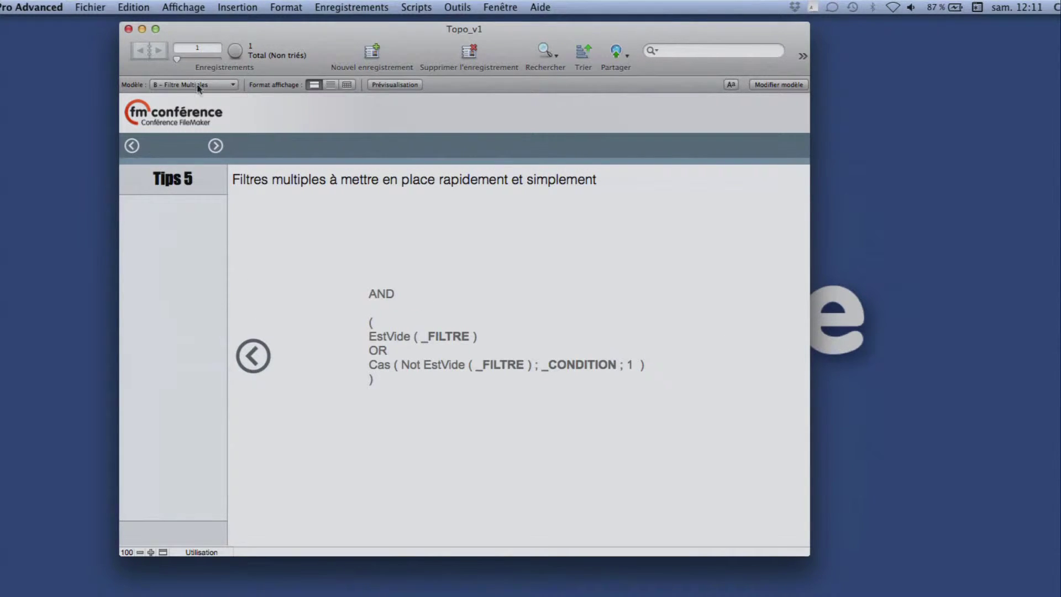
# Step: Go to Tips 6 and view the values offered in the prospects, clients and fournisseurs lists without choosing any
pyautogui.click(215, 146)
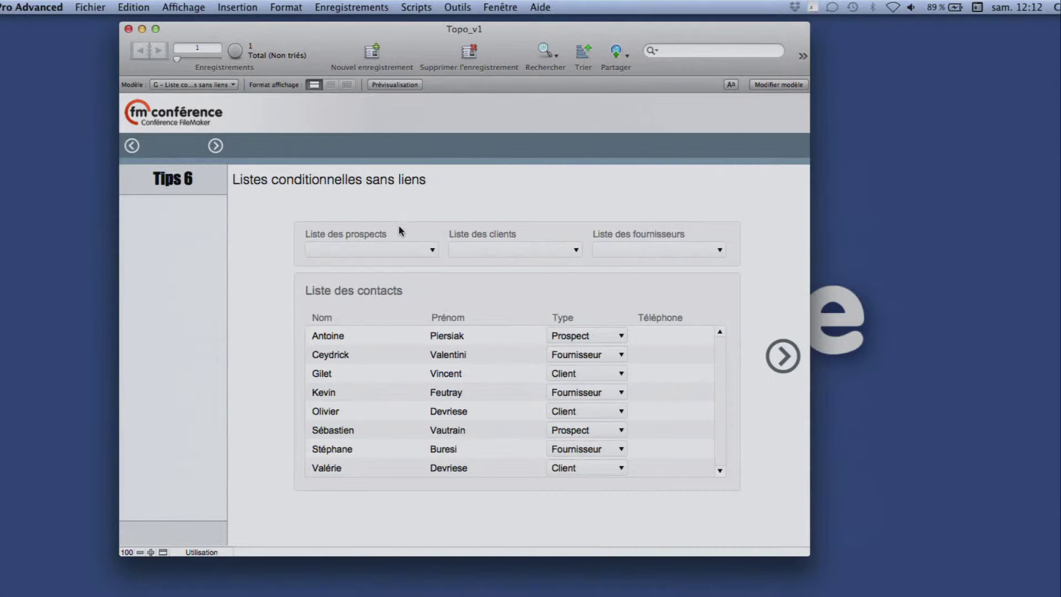
pyautogui.click(400, 246)
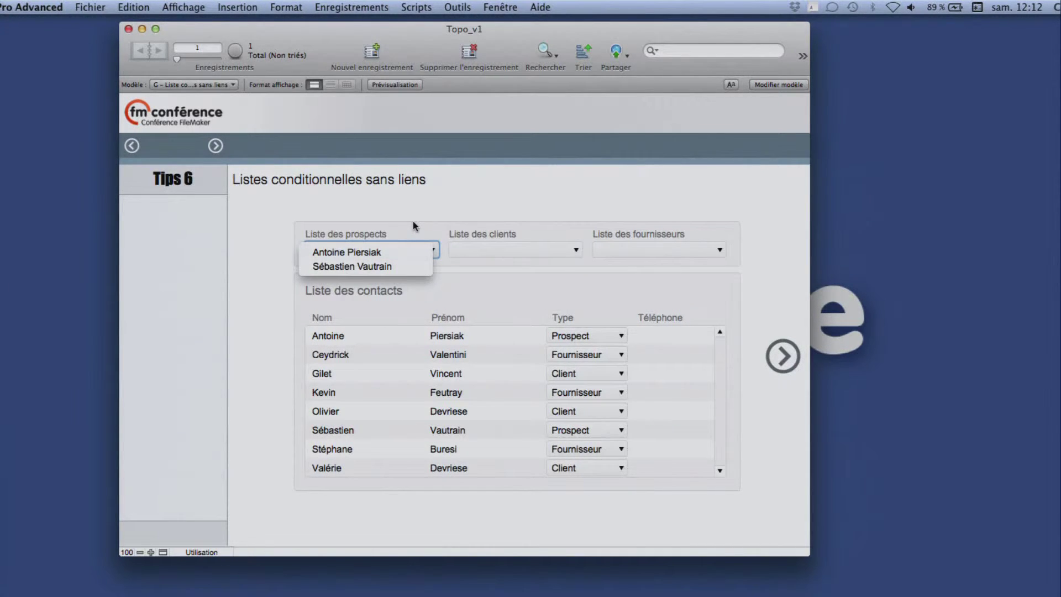
pyautogui.press('Escape')
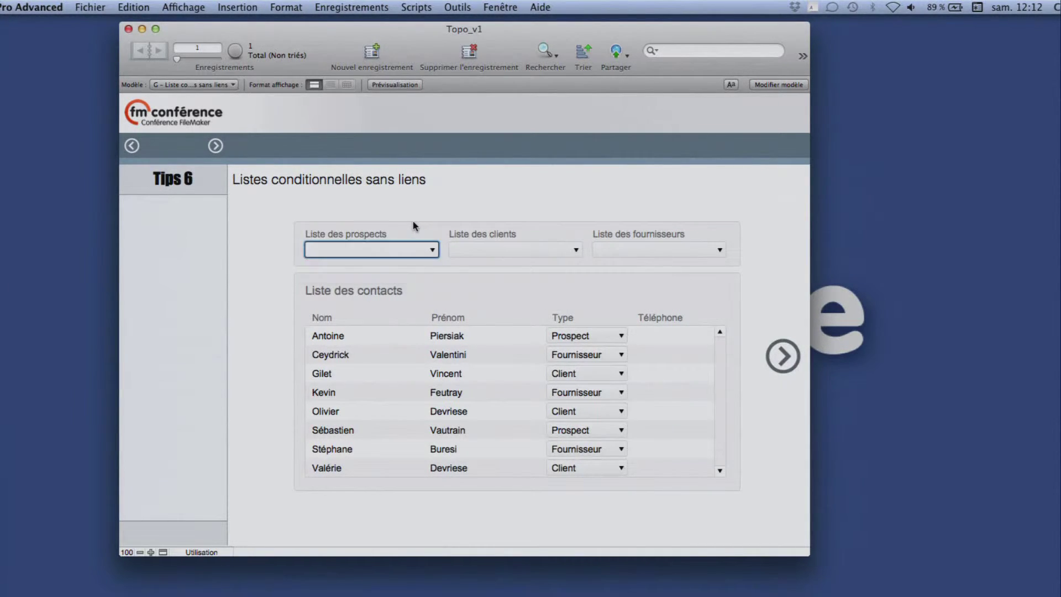
pyautogui.click(472, 252)
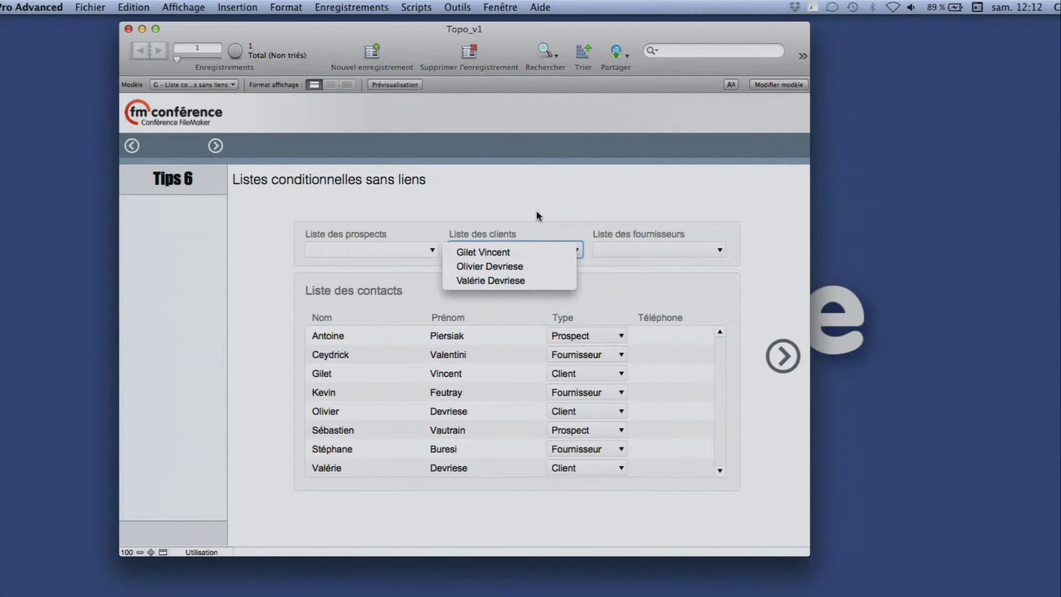
pyautogui.press('Escape')
pyautogui.click(616, 253)
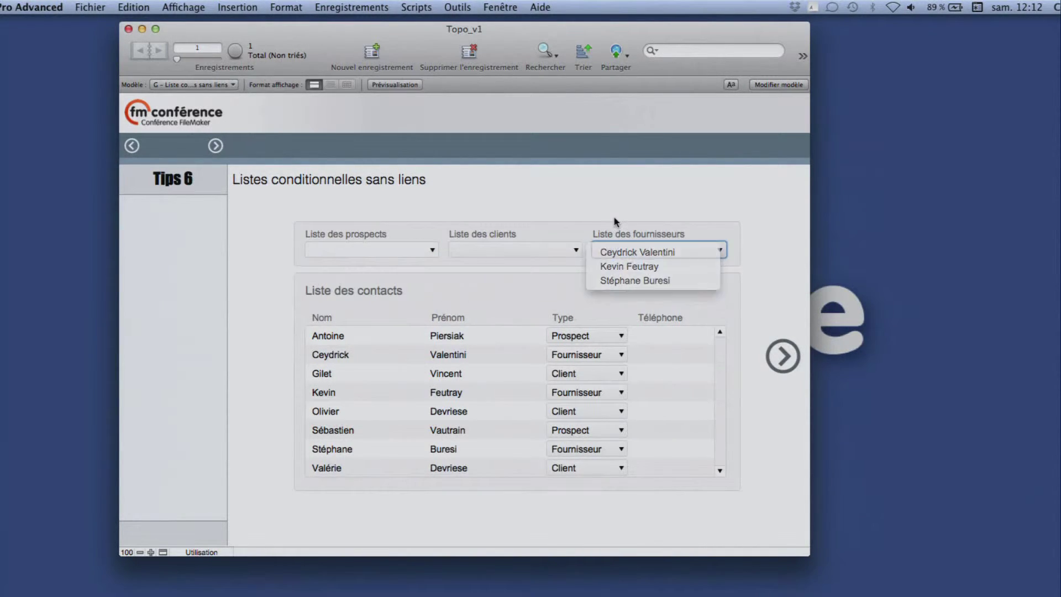
pyautogui.press('Escape')
# Step: Show the Tips 6 slides with the Cas formula and the value list field settings, and go to Tips 7
pyautogui.click(781, 356)
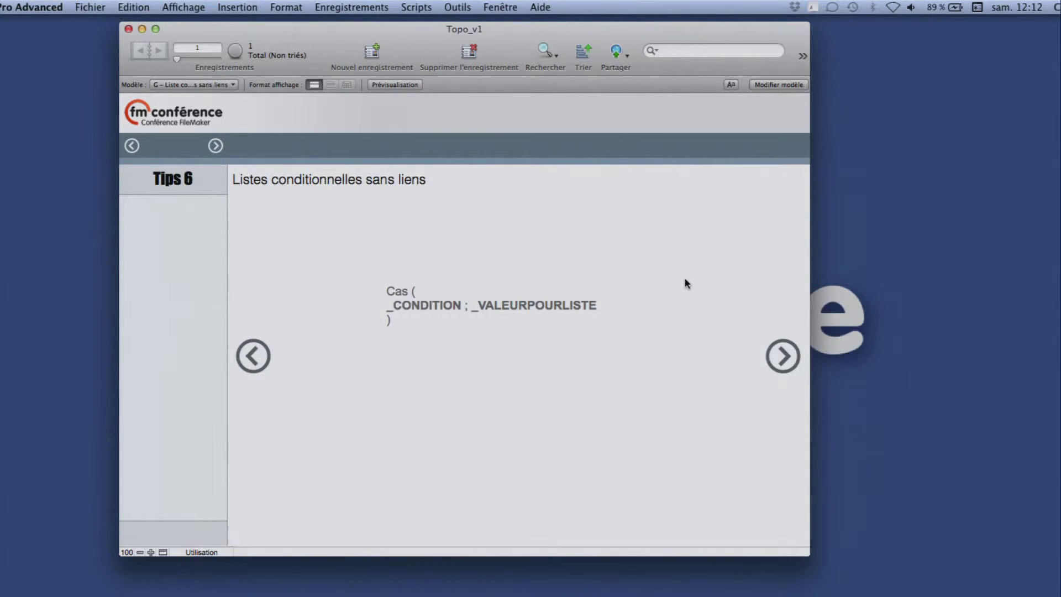
pyautogui.click(785, 369)
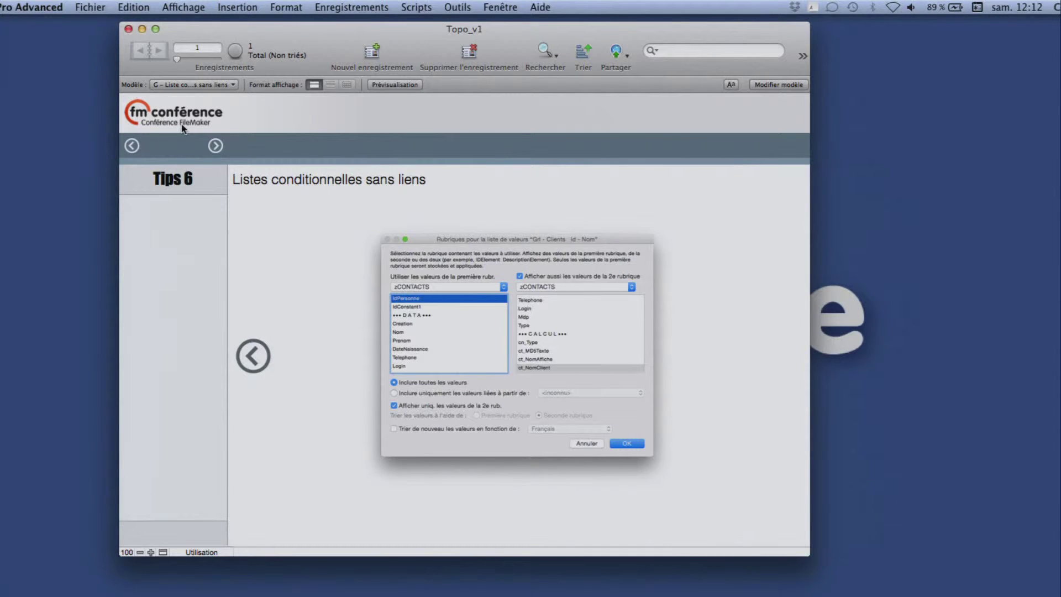
pyautogui.click(217, 147)
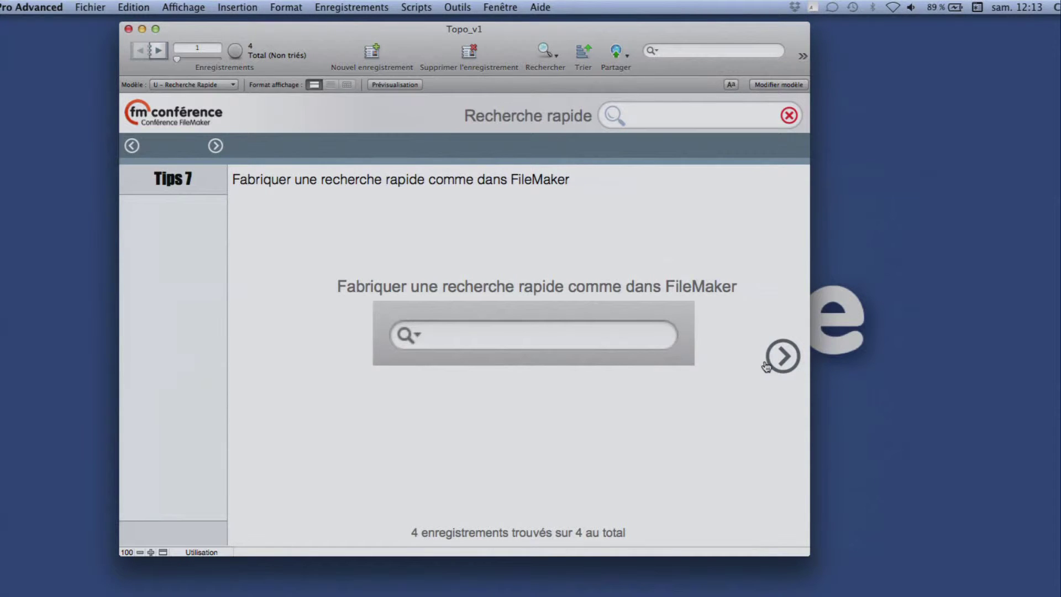
# Step: Show the Tips 7 requirements slide and review the global field gt_RechercheRapide in the zRECHERCHERAPIDE table definition
pyautogui.click(786, 360)
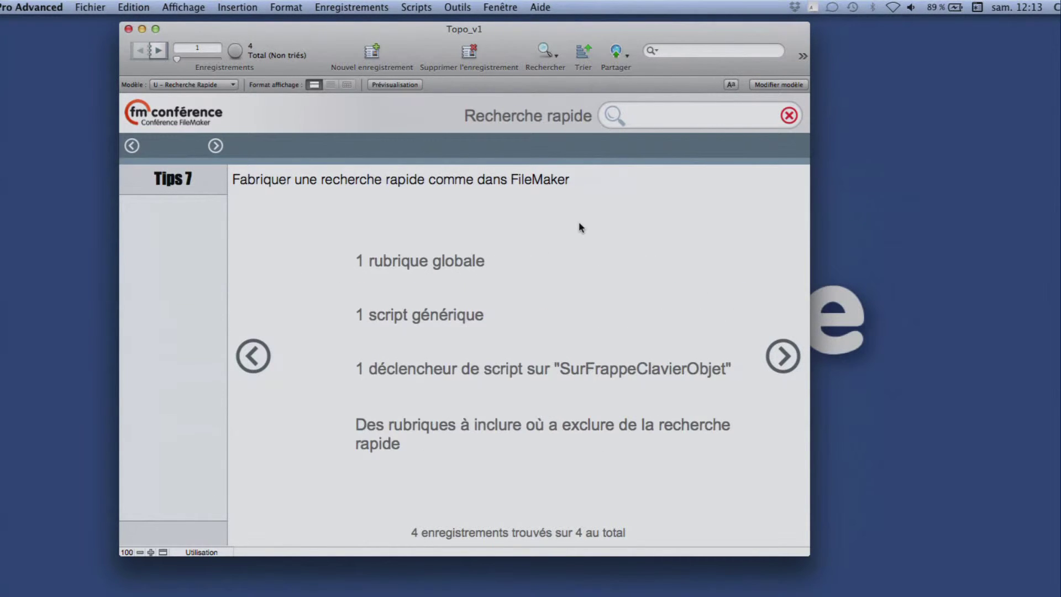
pyautogui.click(417, 262)
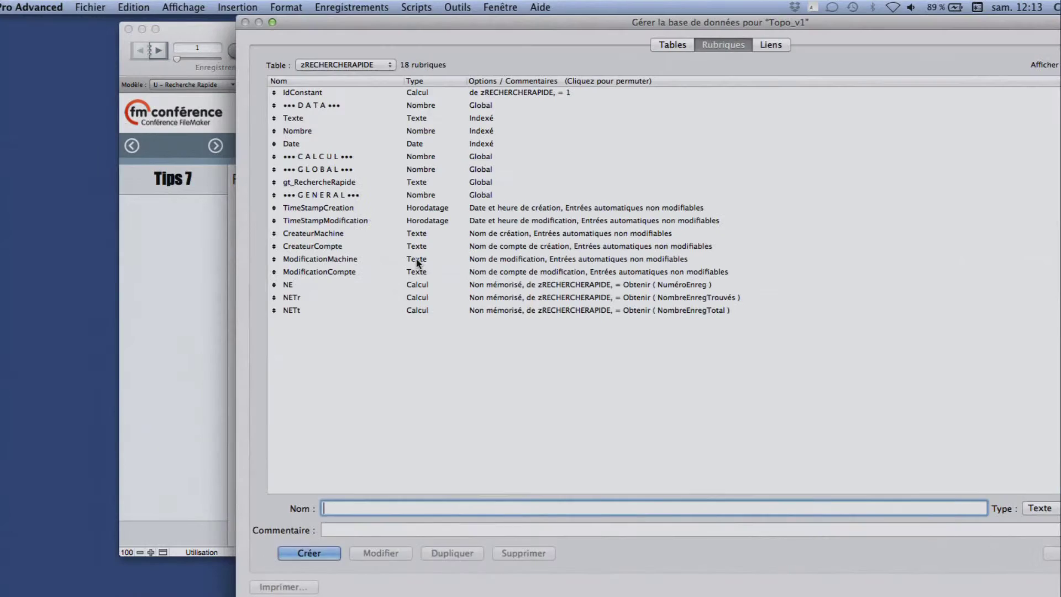
pyautogui.click(318, 183)
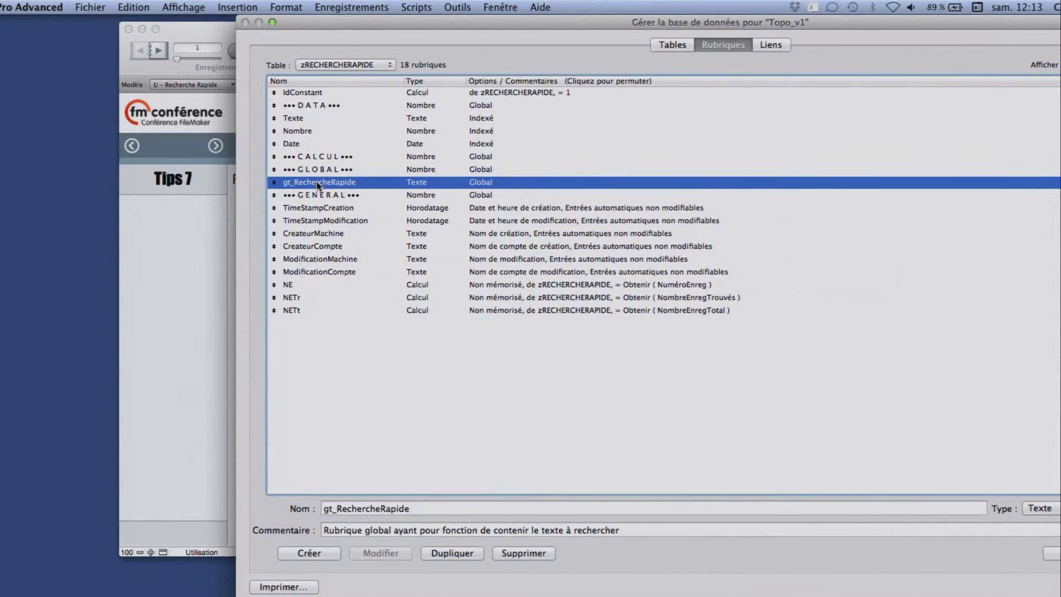
pyautogui.press('Return')
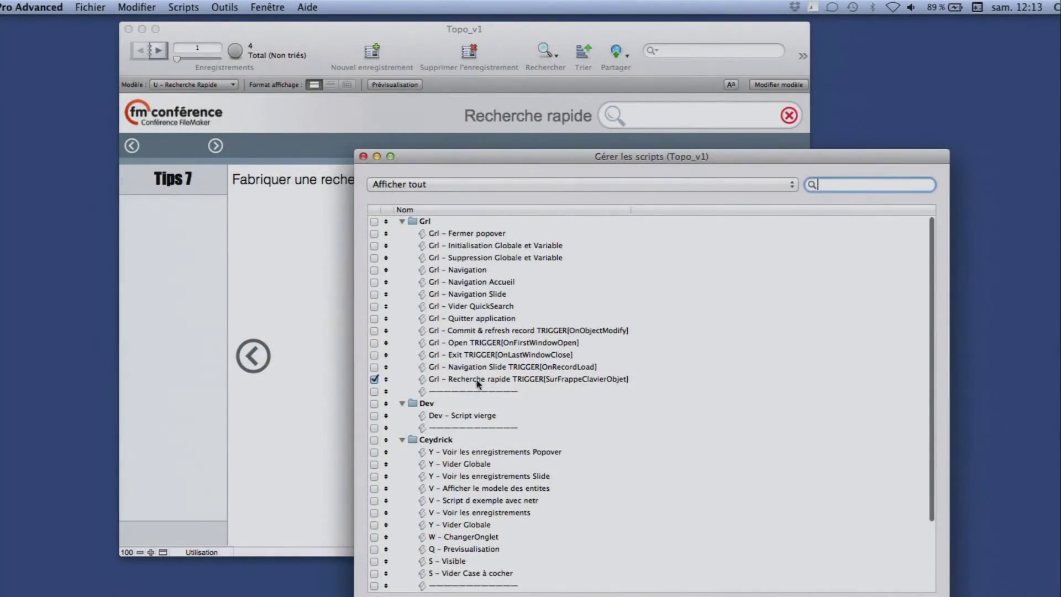
# Step: Open the script Grl – Recherche rapide TRIGGER[SurFrappeClavierObjet] and examine its steps
pyautogui.click(479, 379)
pyautogui.doubleClick(479, 379)
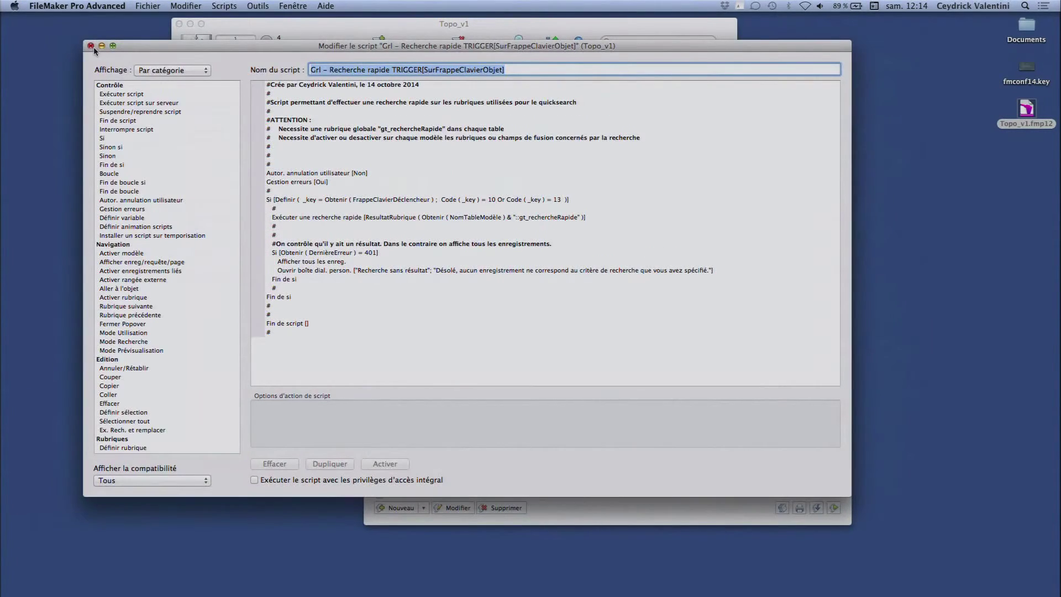
# Step: Close the quick search script, return to the Tips 7 requirements slide and go to Tips 8
pyautogui.click(90, 45)
pyautogui.click(413, 274)
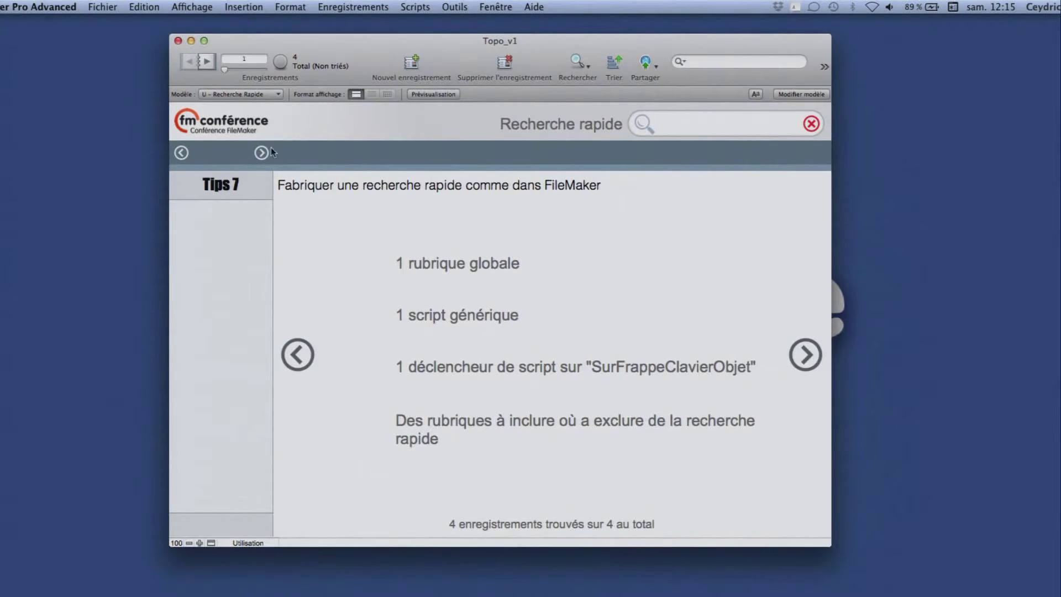
pyautogui.click(261, 153)
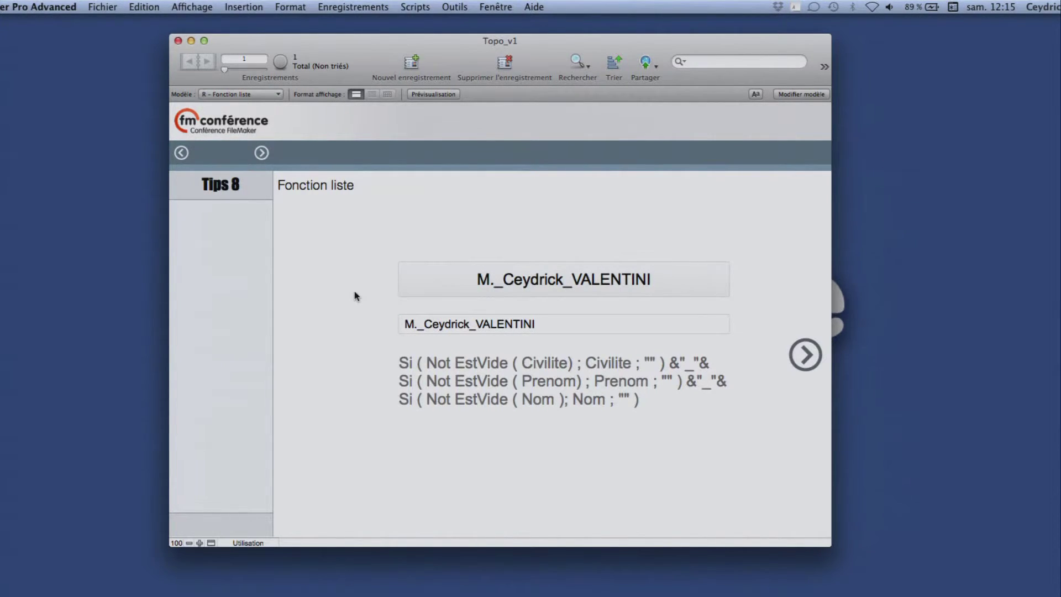
# Step: Cut the contact's first name in the Tips 8 contact popover and view the name built by the Si formula
pyautogui.click(542, 276)
pyautogui.doubleClick(519, 347)
pyautogui.press('super+c')
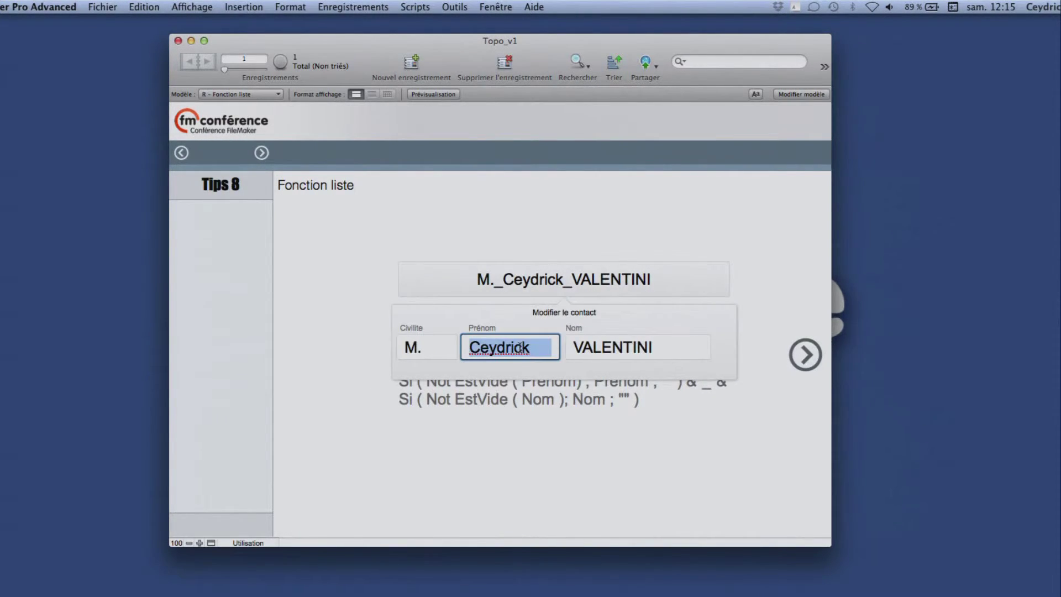
pyautogui.press('BackSpace')
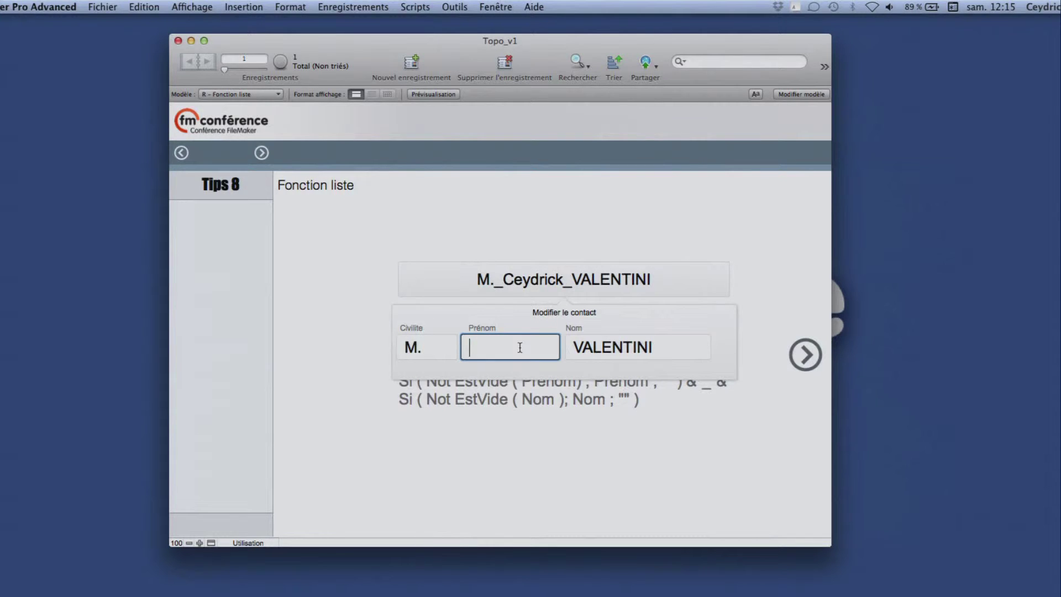
pyautogui.click(389, 241)
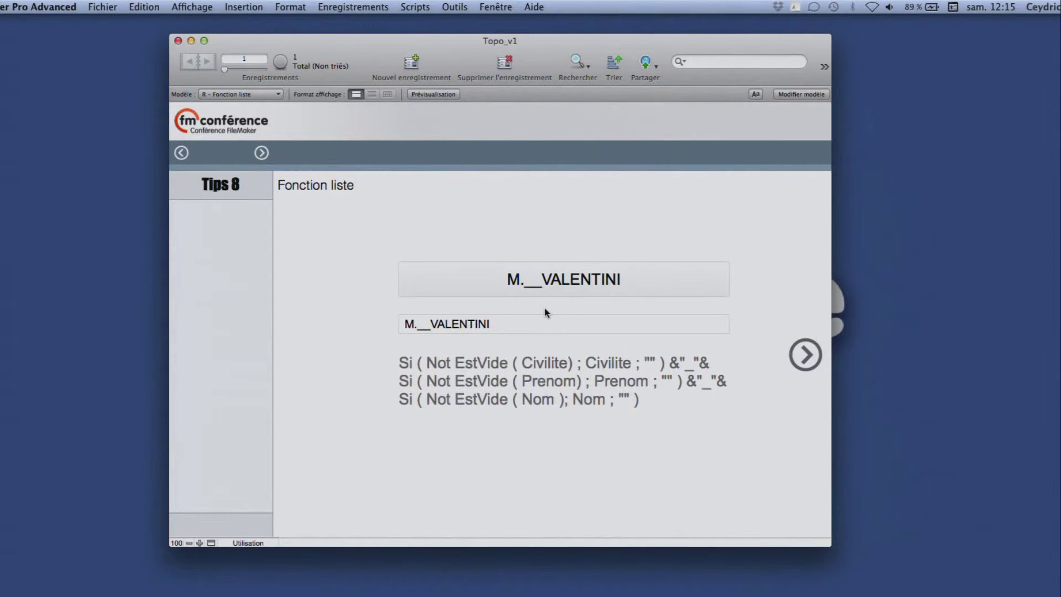
pyautogui.click(585, 283)
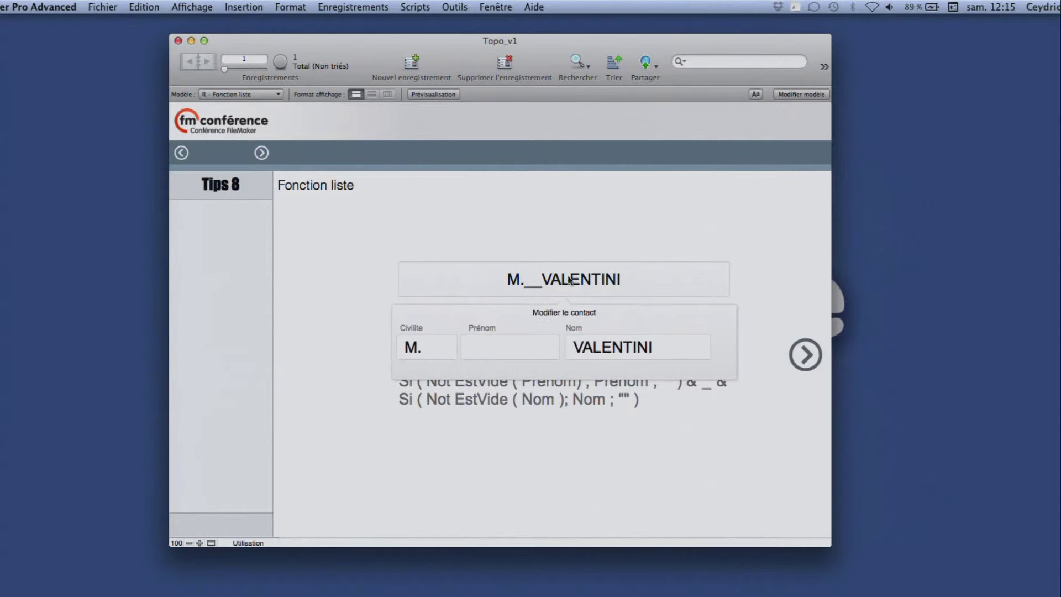
pyautogui.click(628, 257)
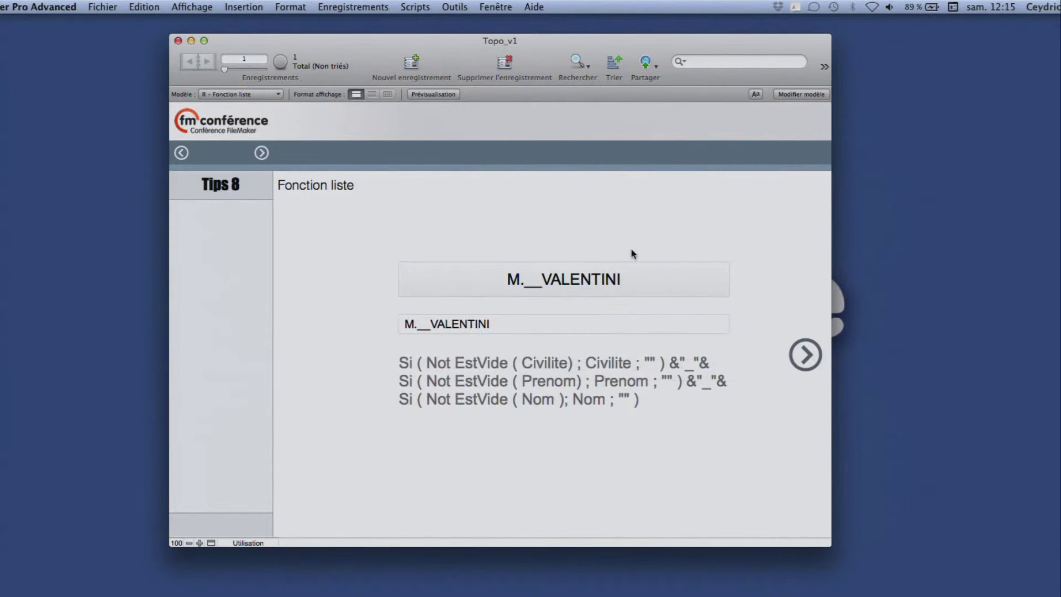
# Step: Go to the Substituer ( Liste ) example and paste the contact's first name back into the Prénom field
pyautogui.click(805, 355)
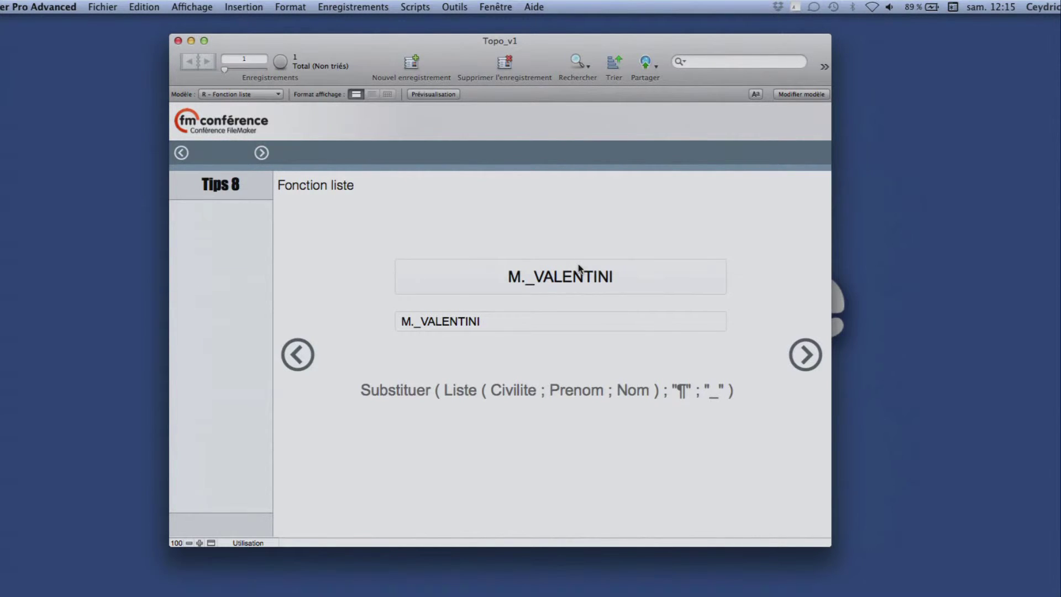
pyautogui.click(572, 288)
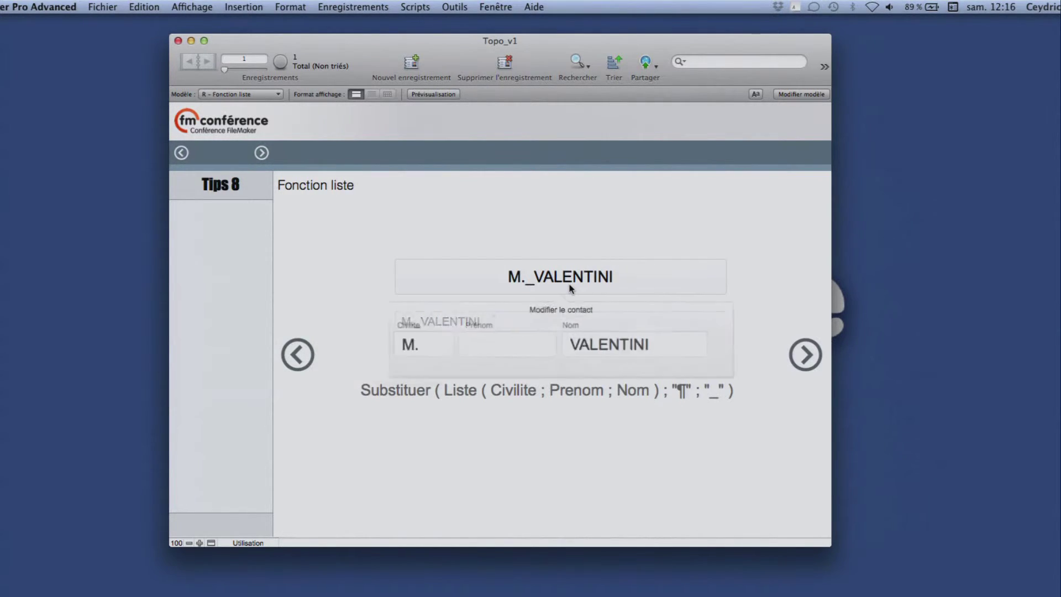
pyautogui.click(499, 348)
pyautogui.press('super+v')
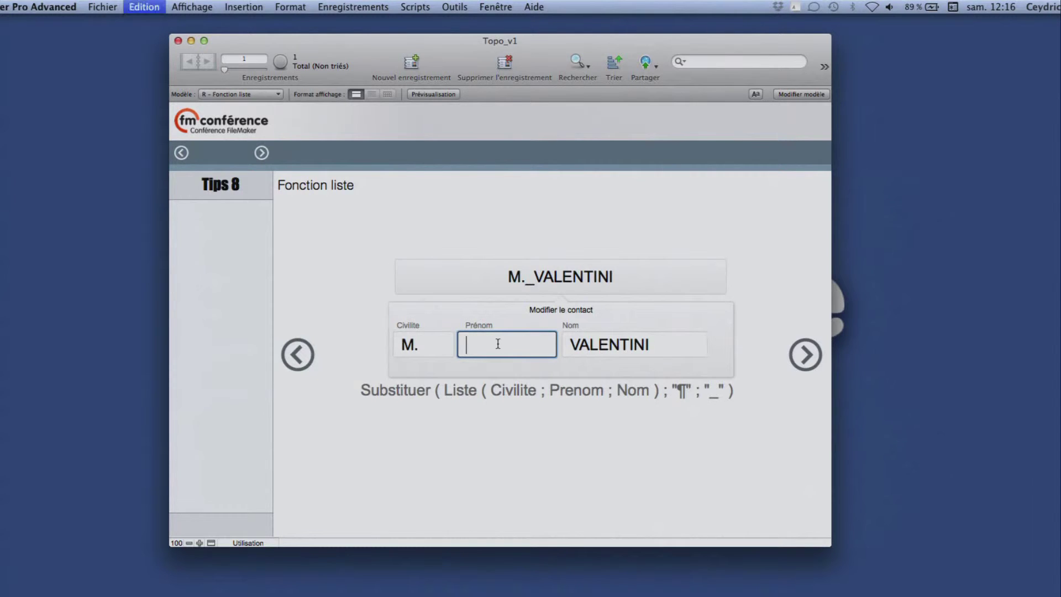
pyautogui.click(784, 449)
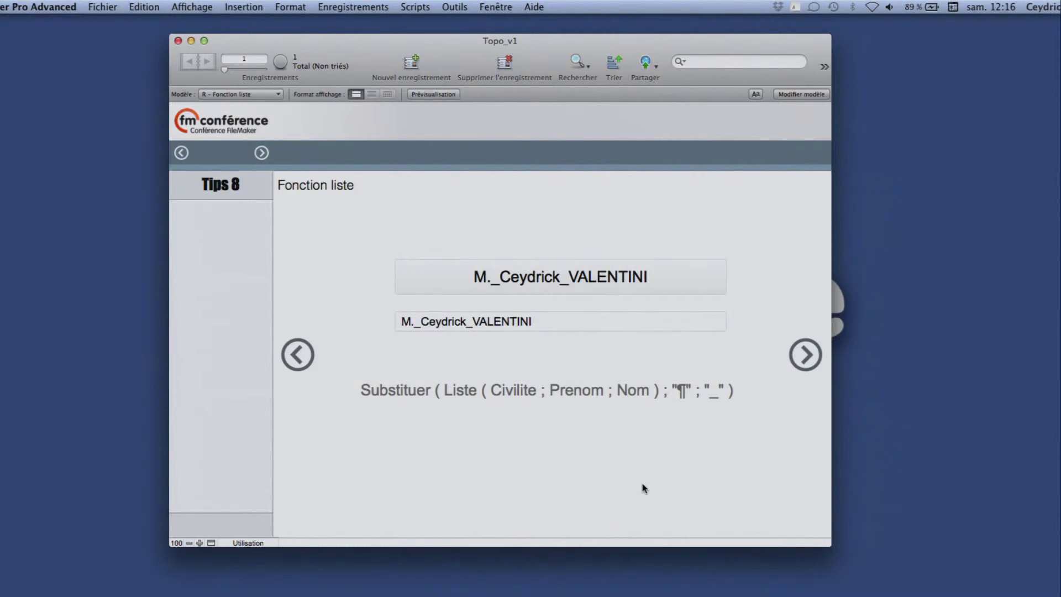
# Step: Go through the Si address example to the Liste address example and enter dsfgdssg as the ad4 line
pyautogui.click(800, 364)
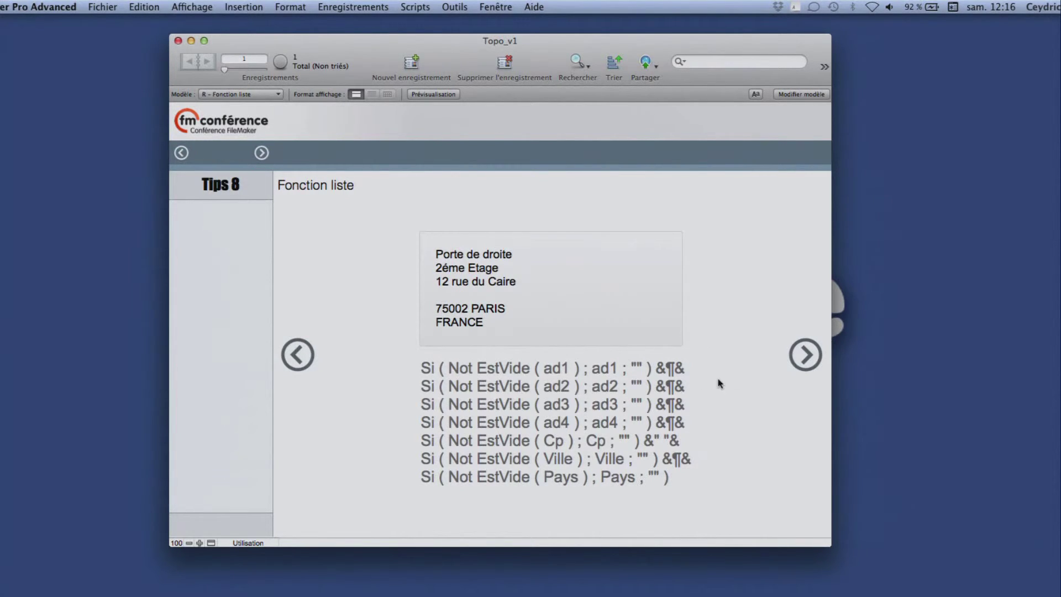
pyautogui.click(802, 360)
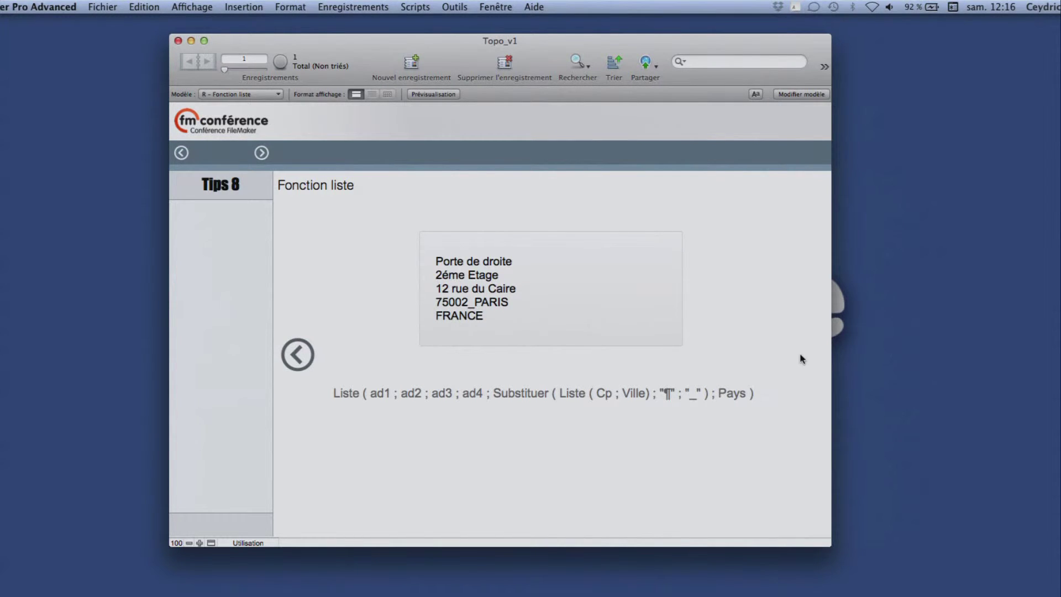
pyautogui.click(537, 302)
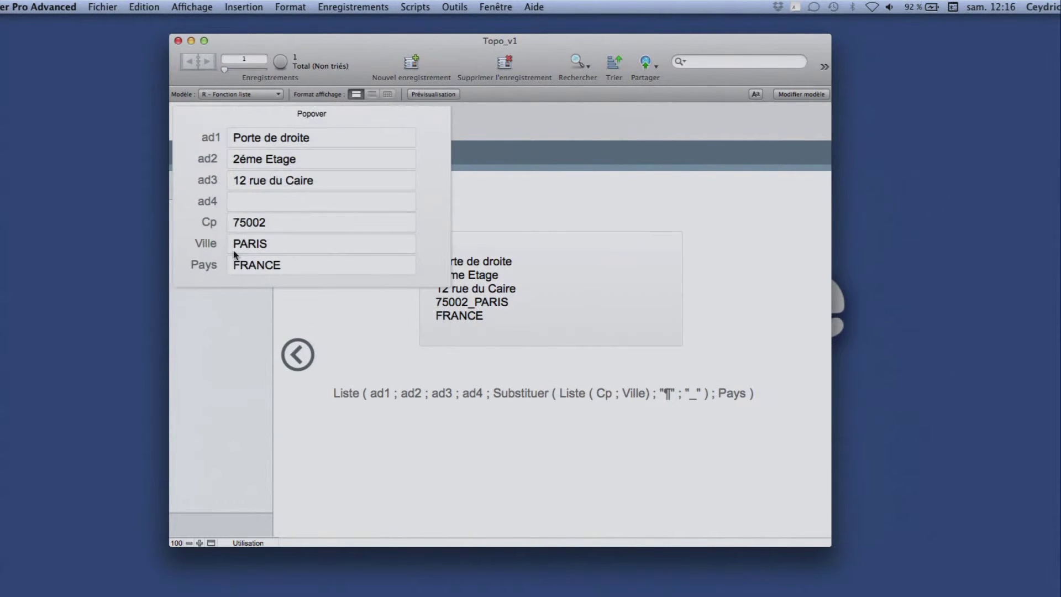
pyautogui.click(244, 206)
pyautogui.write('dsfgdssg')
pyautogui.click(303, 454)
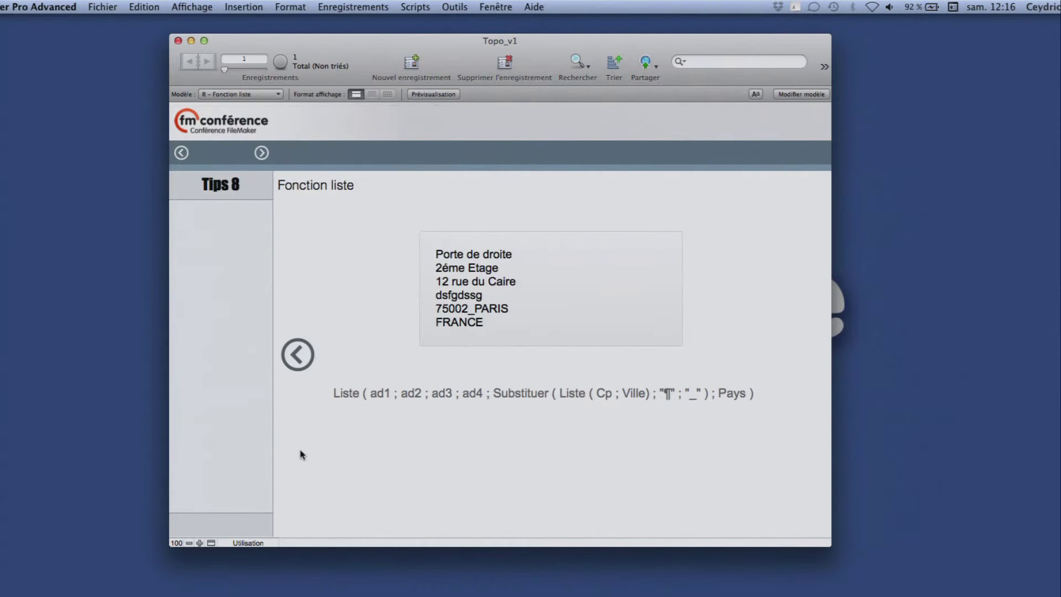
# Step: Clear the ad4 line in the address popover and go to Tips 9
pyautogui.click(453, 327)
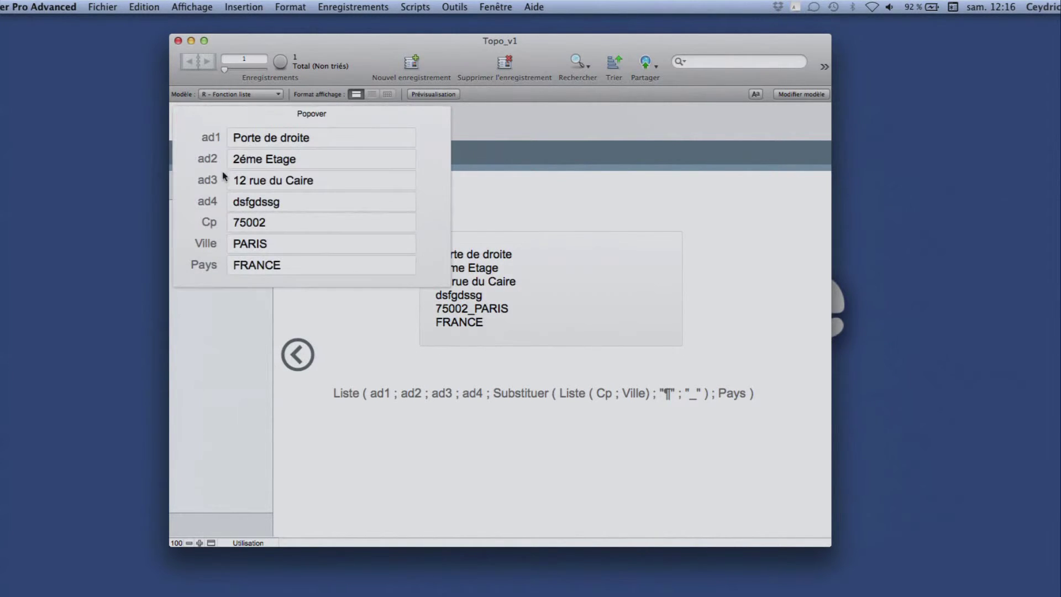
pyautogui.click(245, 200)
pyautogui.press('BackSpace')
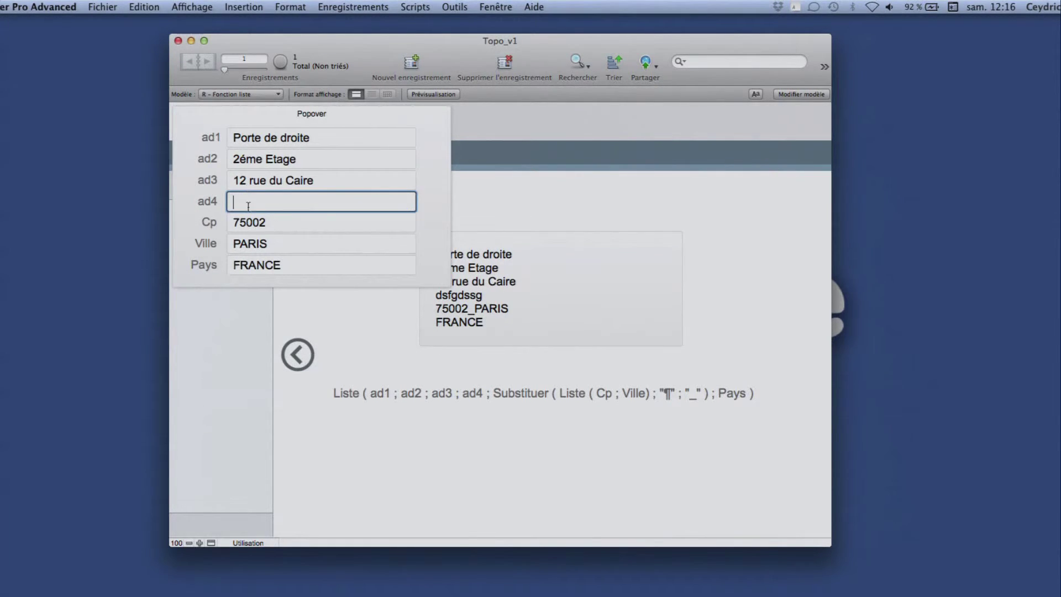
pyautogui.click(641, 230)
pyautogui.click(263, 155)
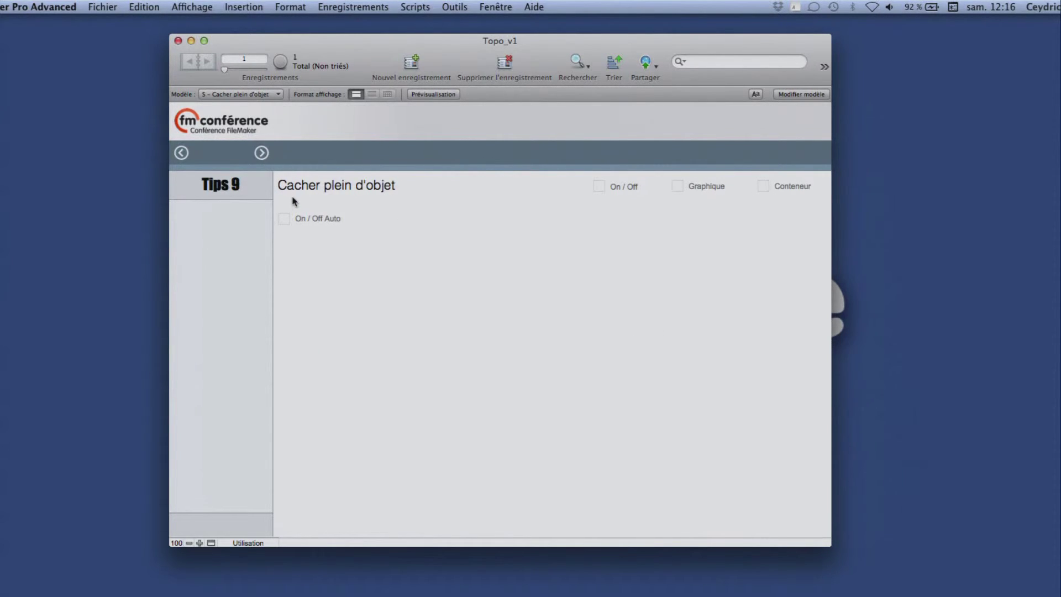
# Step: Turn on On / Off Auto on Tips 9, and switch the On / Off checkbox off and on again
pyautogui.click(290, 220)
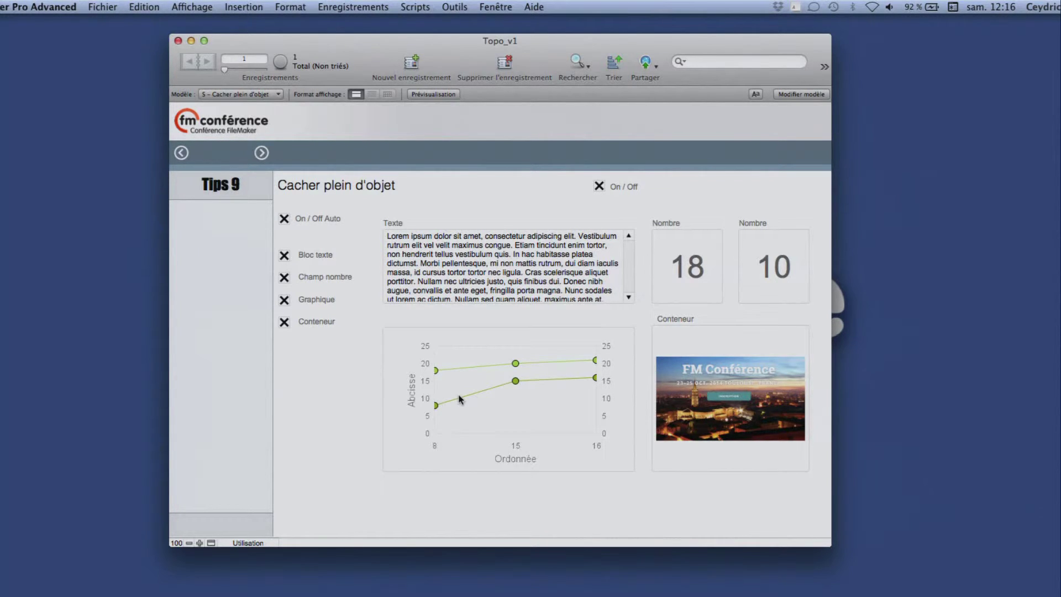
pyautogui.moveTo(459, 398)
pyautogui.click(599, 186)
pyautogui.click(599, 185)
# Step: Inspect the slide panel that holds the text, chart and container objects in Layout mode, and return to Browse mode
pyautogui.press('super+l')
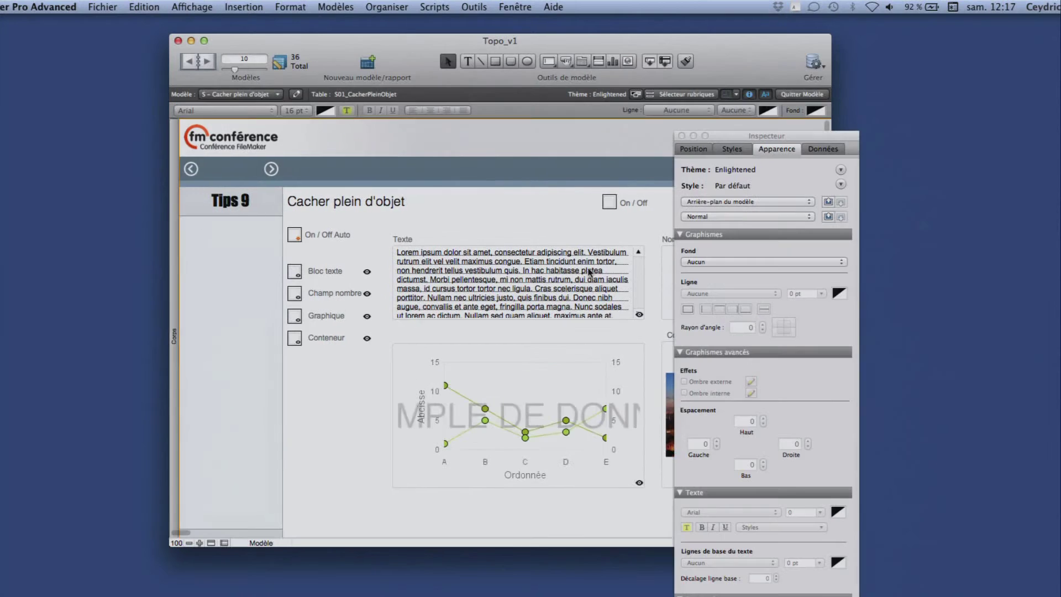
pyautogui.doubleClick(586, 245)
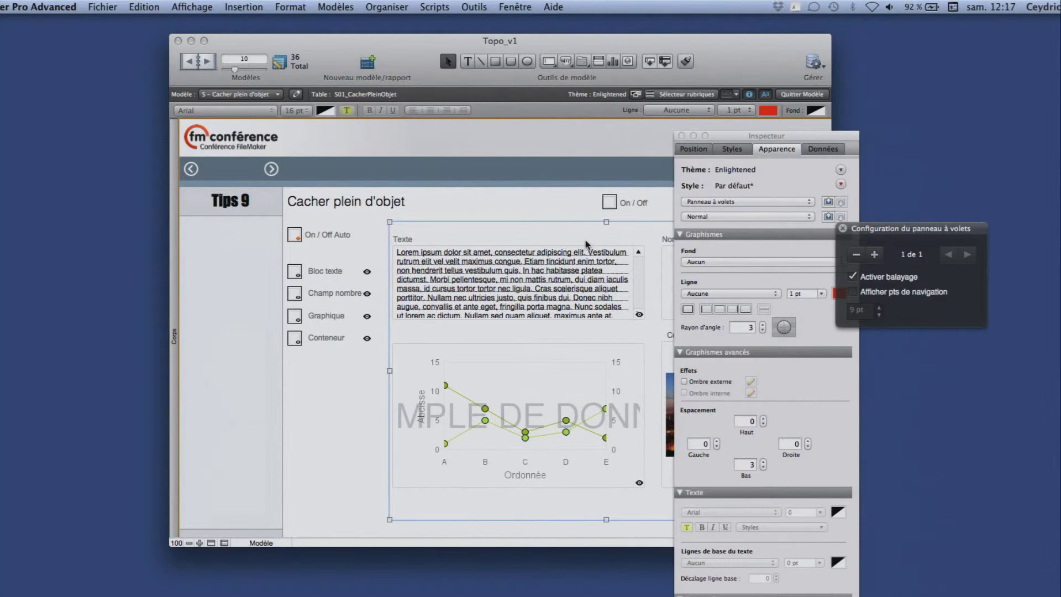
pyautogui.press('super+b')
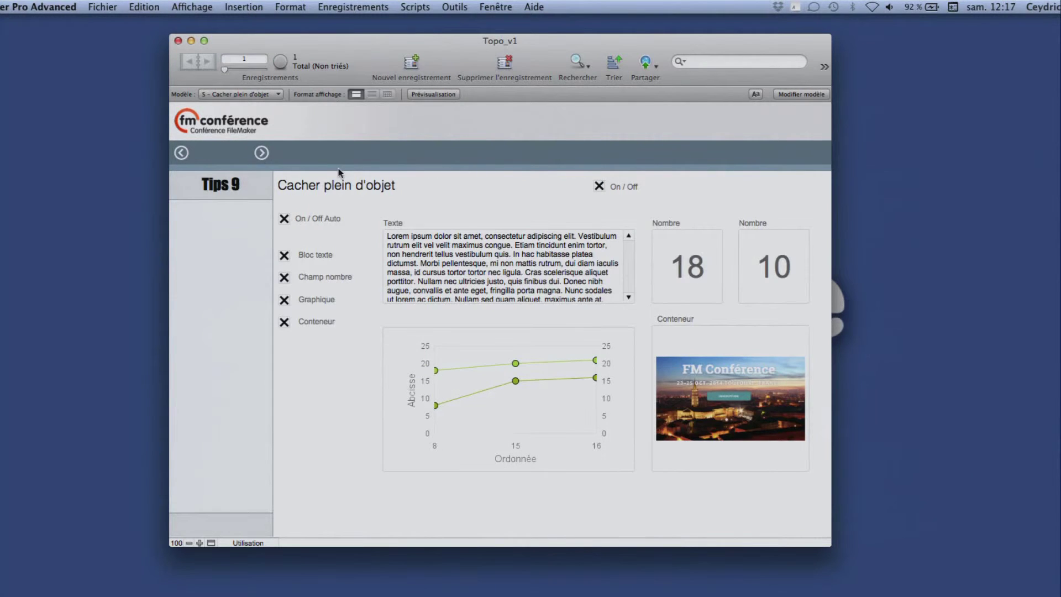
# Step: Go to Tips 10, select all objects in Layout mode and check their hide condition, and return to Browse mode
pyautogui.click(260, 155)
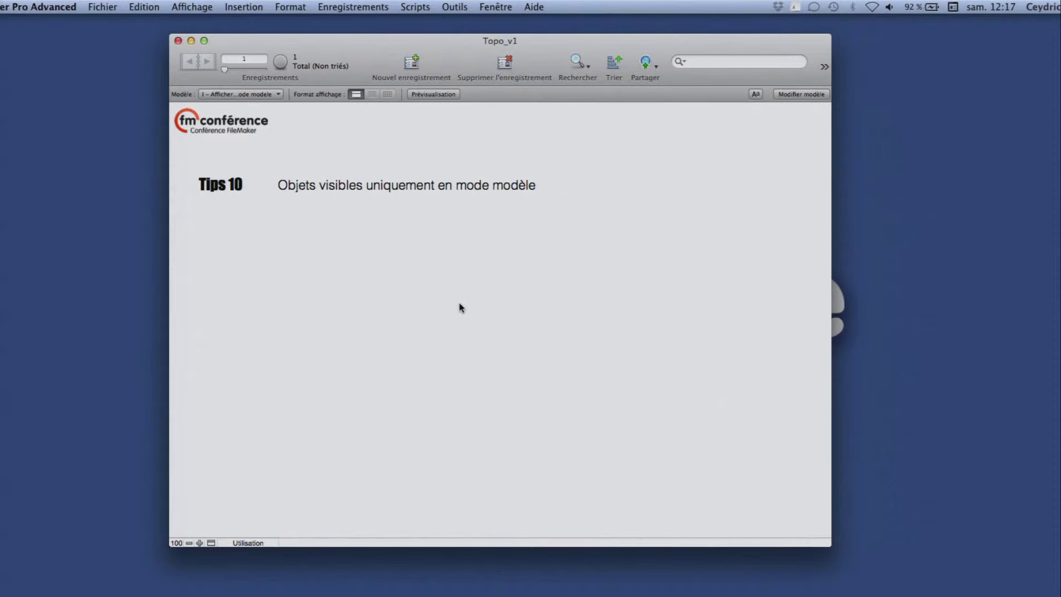
pyautogui.press('super+l')
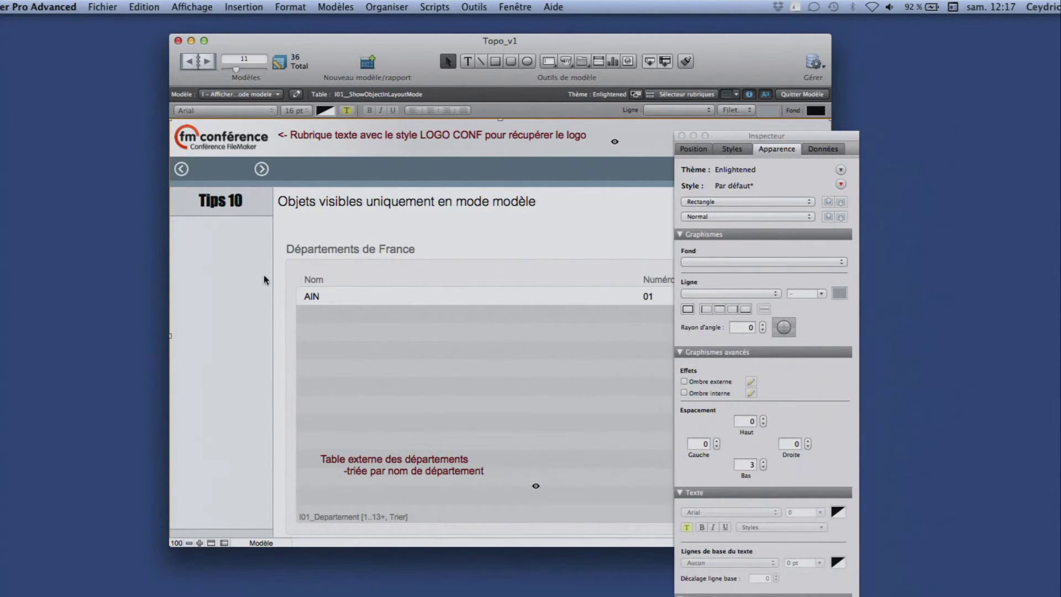
pyautogui.press('super+a')
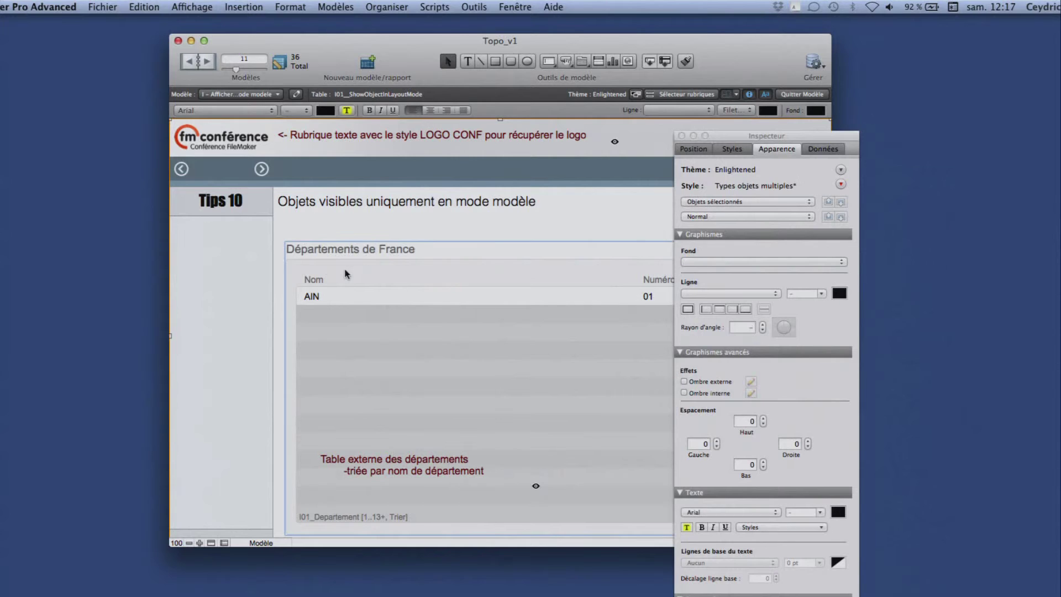
pyautogui.click(813, 150)
pyautogui.click(706, 336)
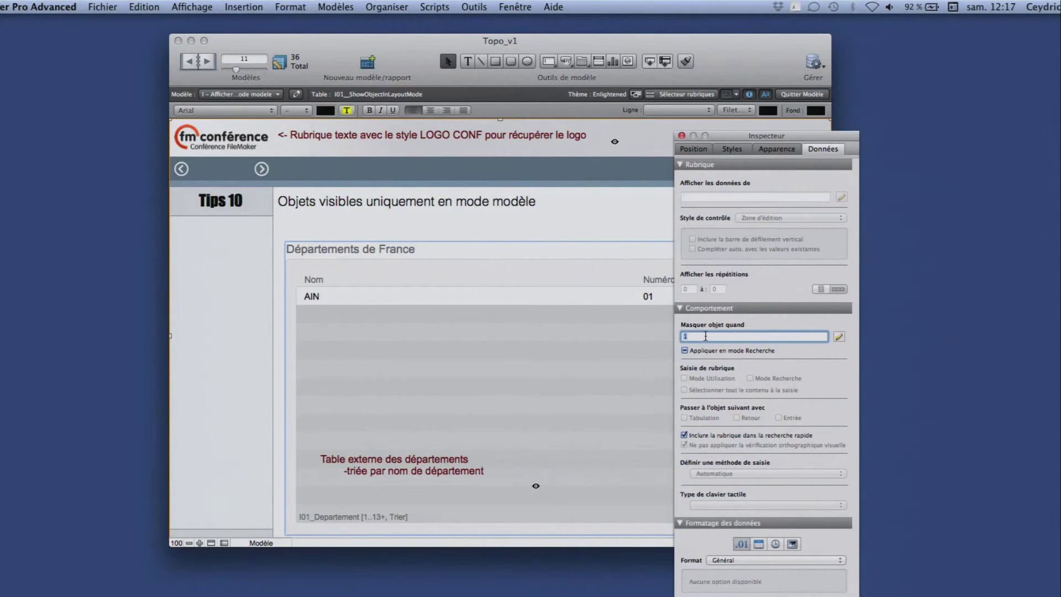
pyautogui.press('super+b')
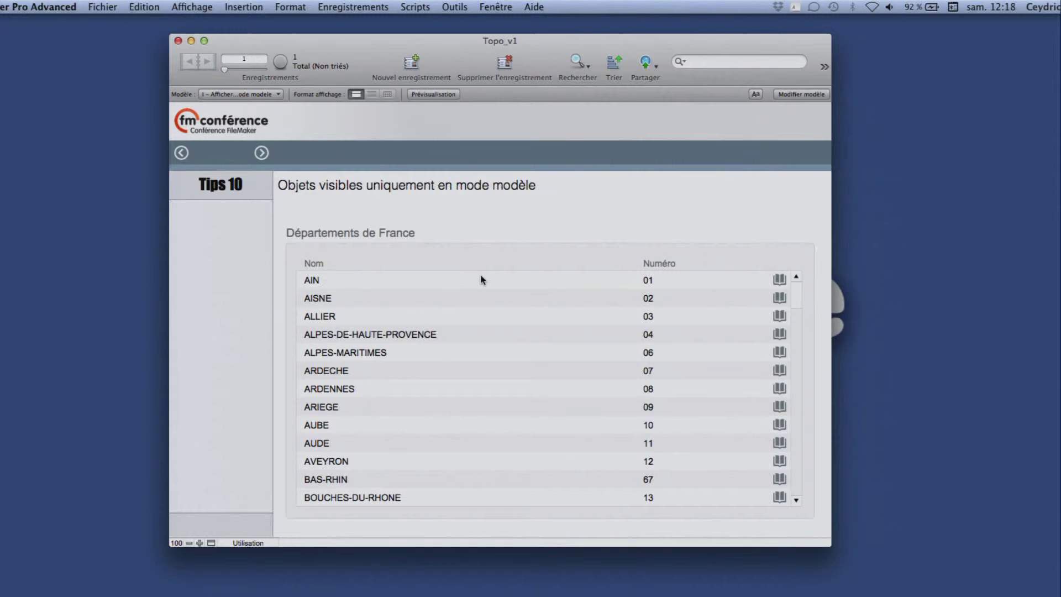
# Step: Examine the P popover button's hide condition in Layout mode, and open the ALPES-DE-HAUTE-PROVENCE row's popover in Browse mode
pyautogui.press('super+l')
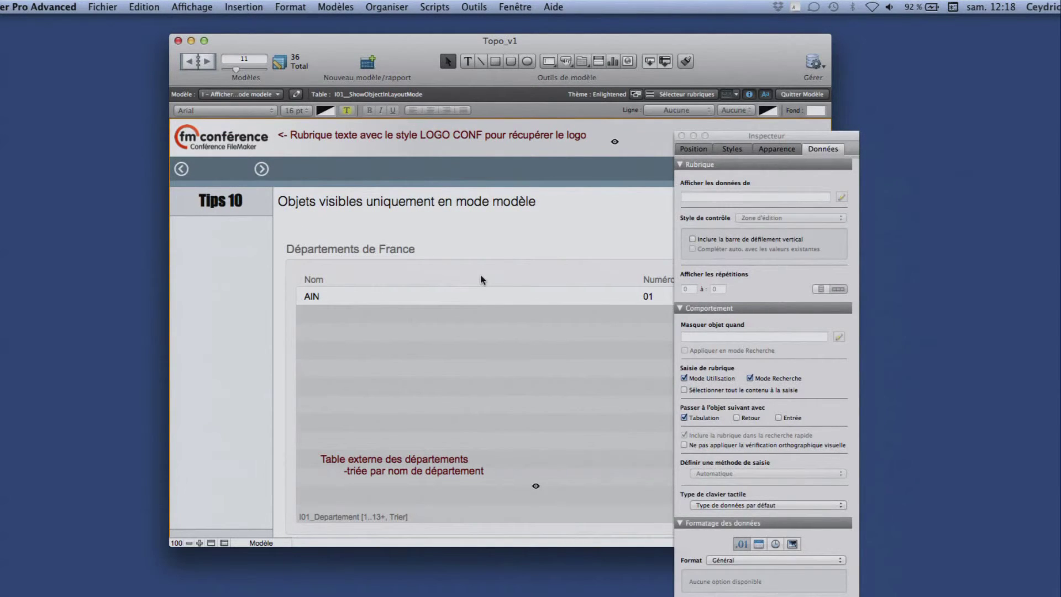
pyautogui.hscroll(5, 396, 234)
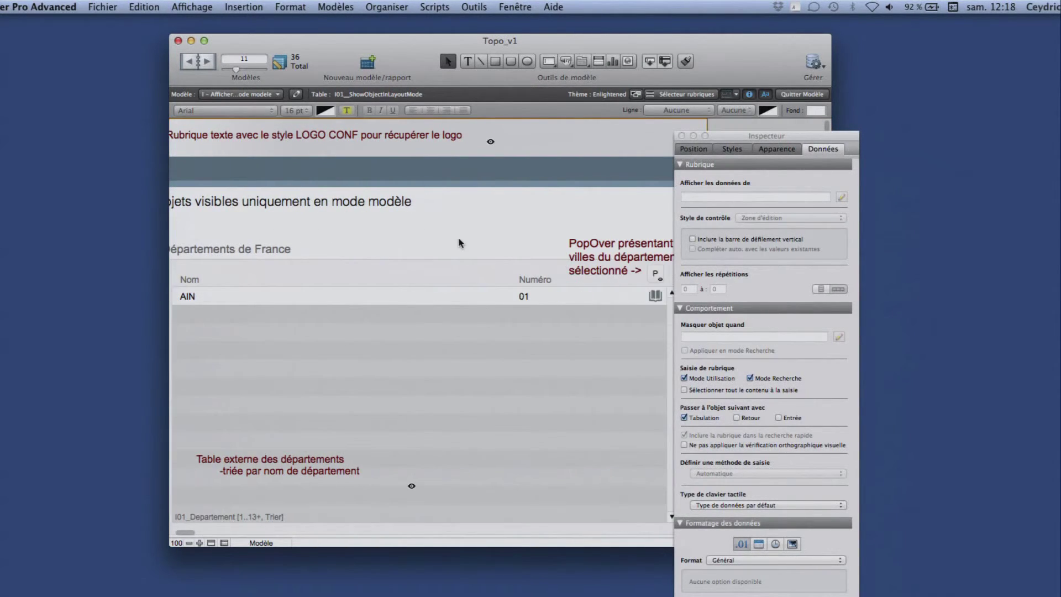
pyautogui.hscroll(2, 459, 239)
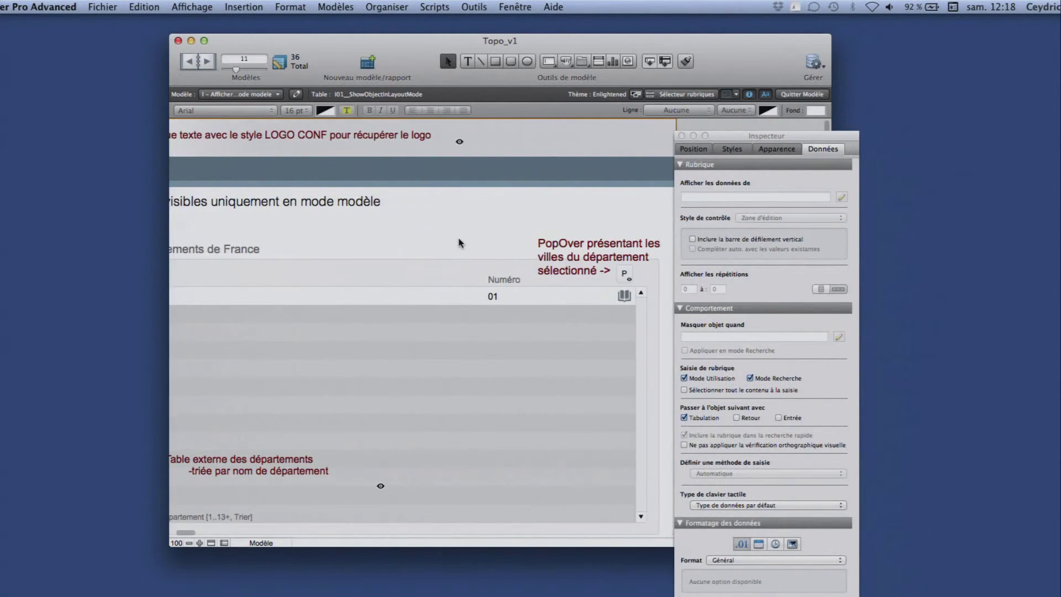
pyautogui.click(623, 288)
pyautogui.click(623, 286)
pyautogui.click(623, 282)
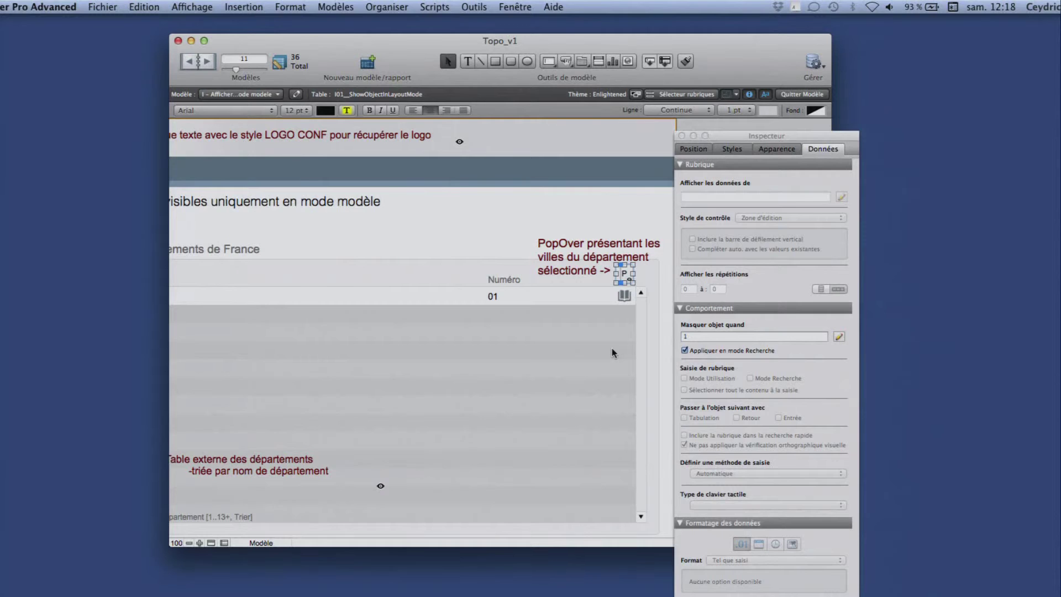
pyautogui.click(476, 236)
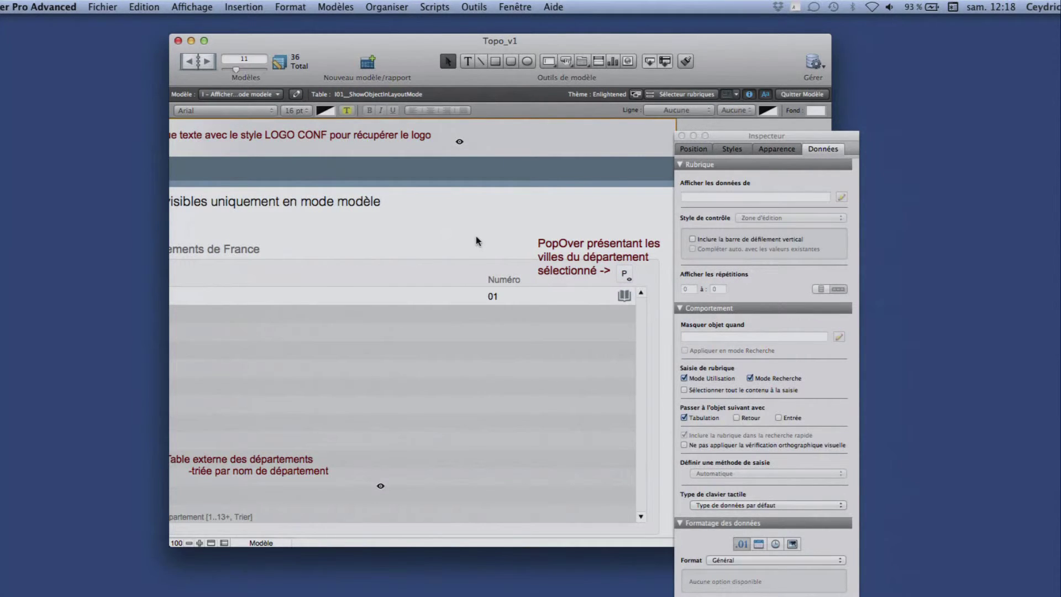
pyautogui.press('super+b')
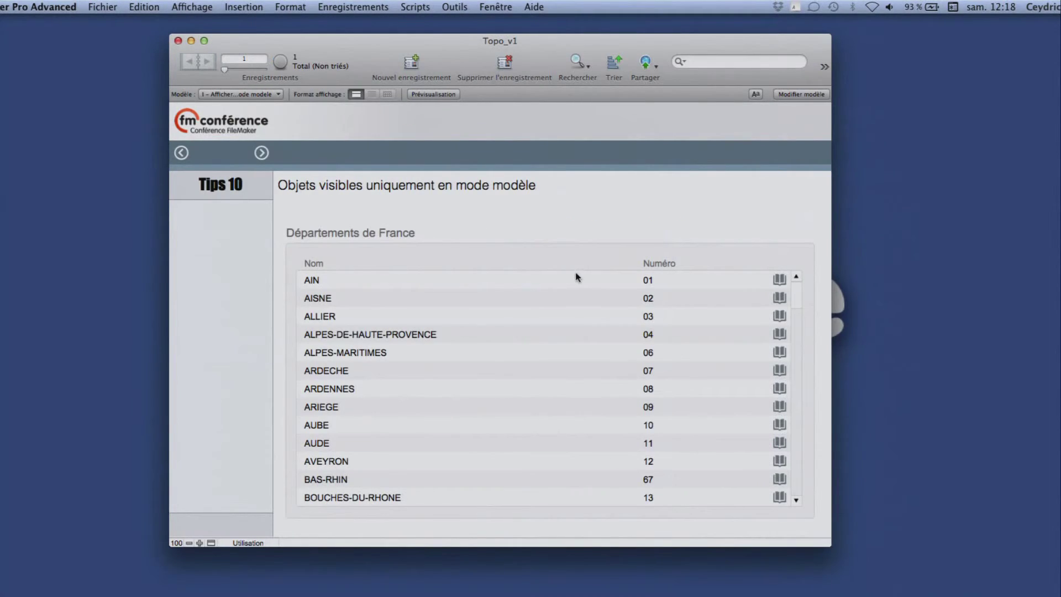
pyautogui.click(773, 334)
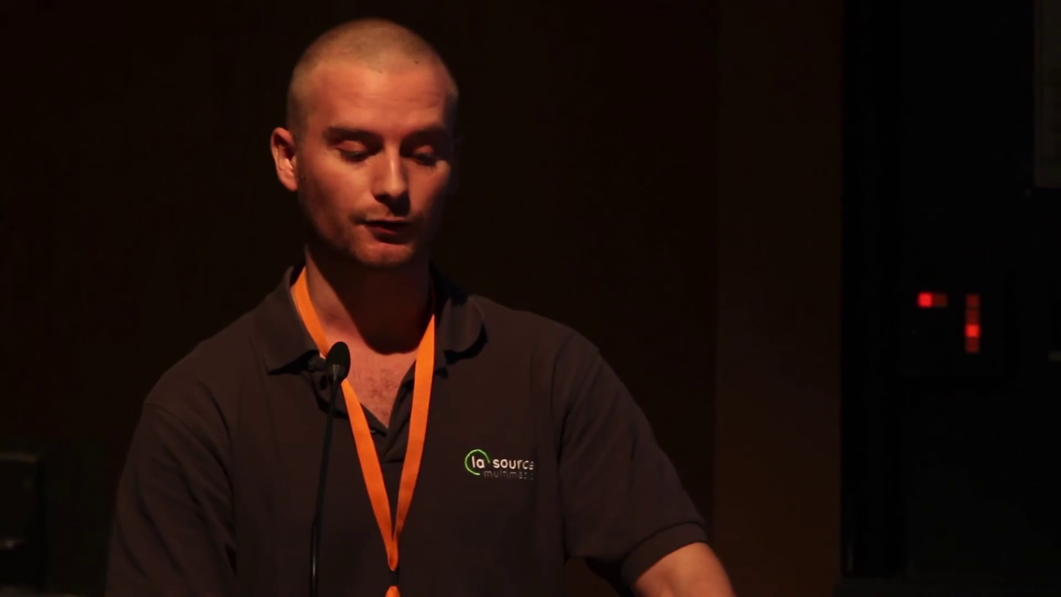
pyautogui.press('super+b')
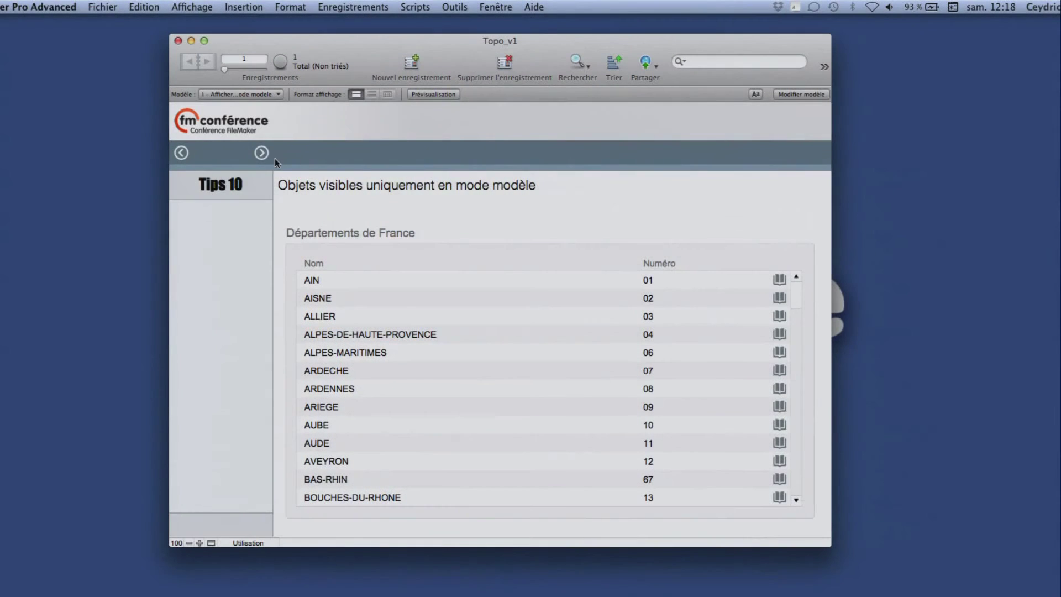
# Step: Find the records matching p in the Ville field on Tips 11 and show the slide with the statistic field's options
pyautogui.click(261, 153)
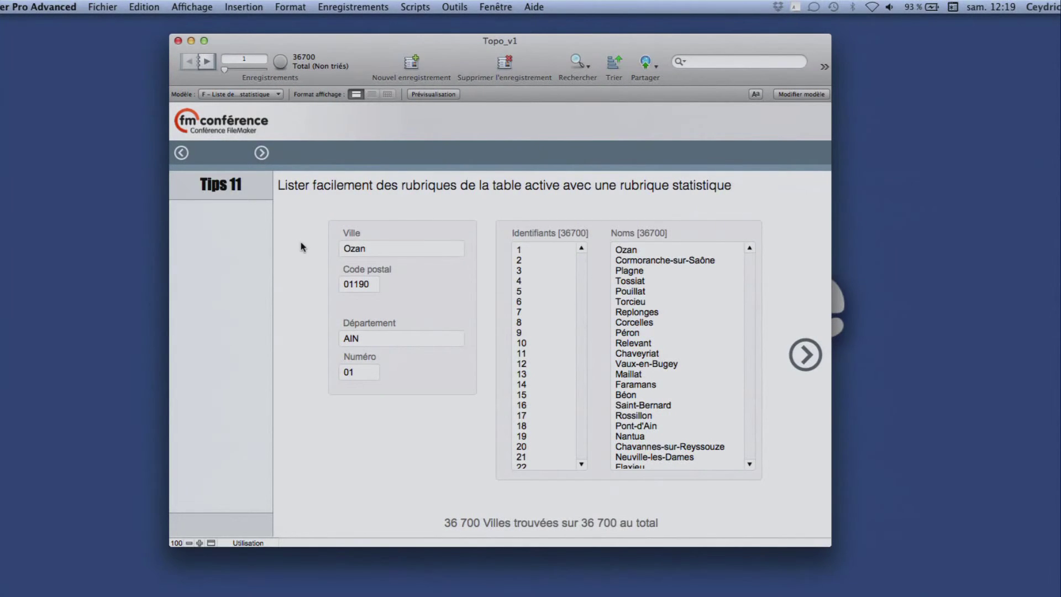
pyautogui.press('super+f')
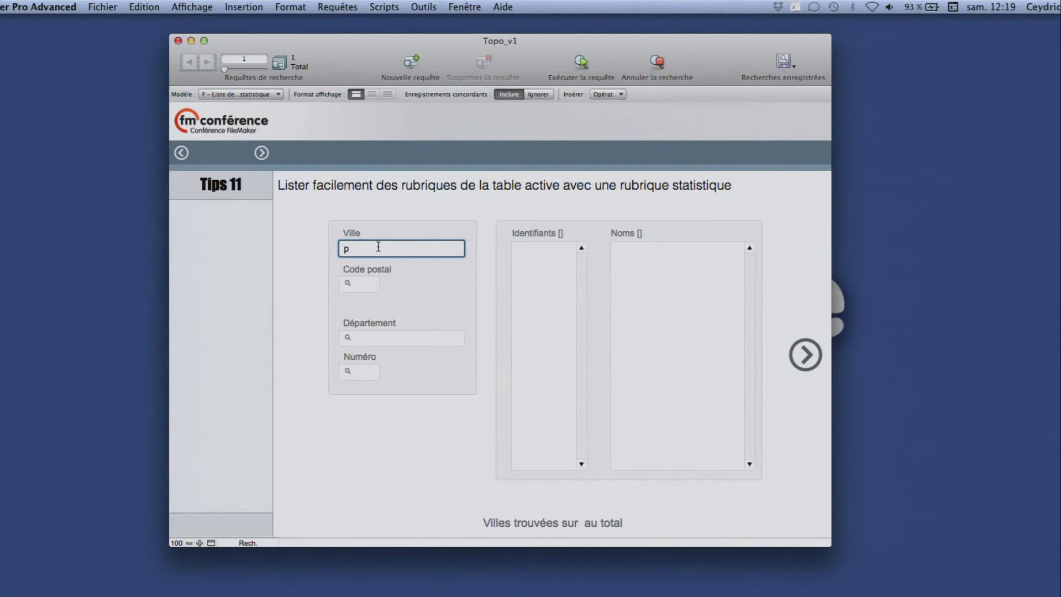
pyautogui.press('Return')
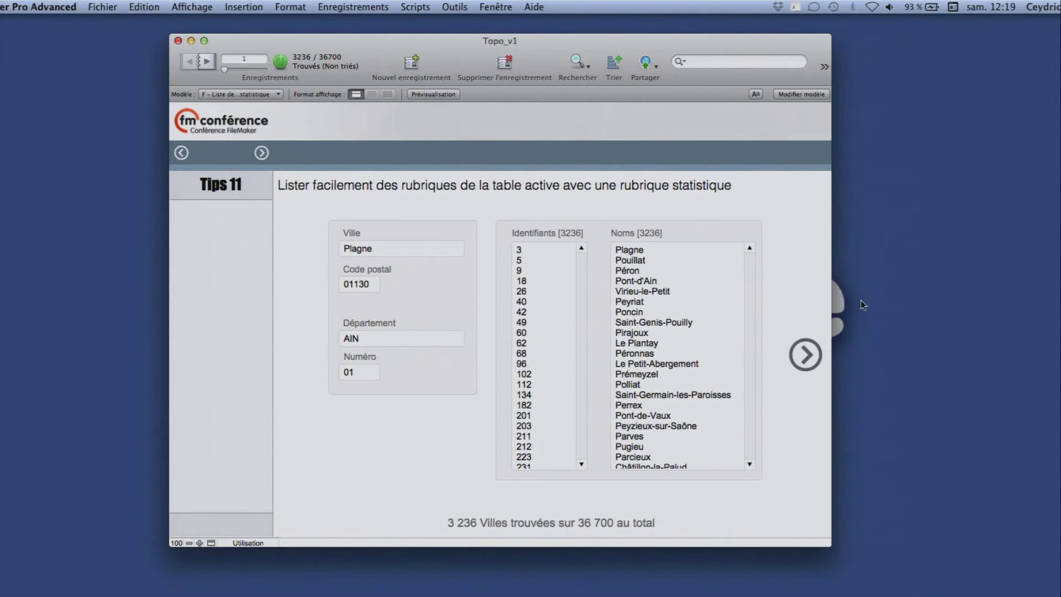
pyautogui.click(818, 354)
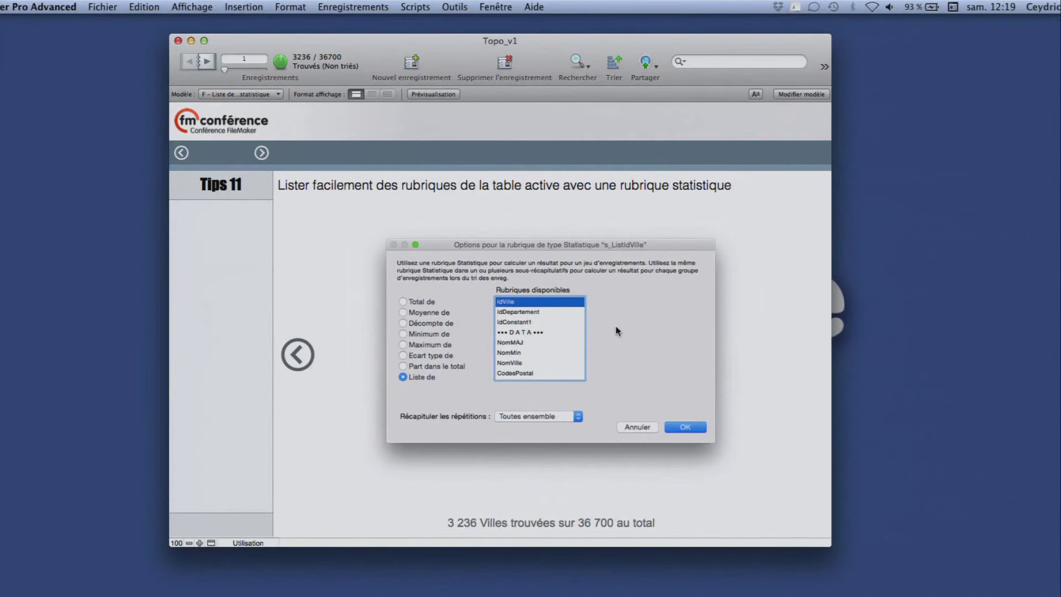
# Step: Go to Tips 12 and refresh the classic and dynamic SQL queries for the city filter Paris
pyautogui.click(260, 153)
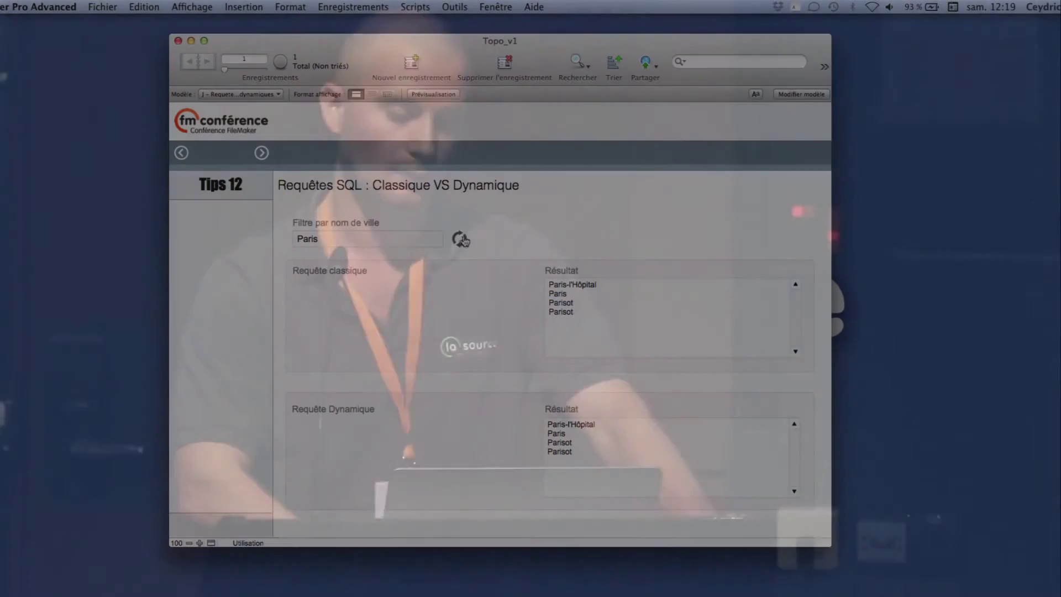
pyautogui.click(462, 239)
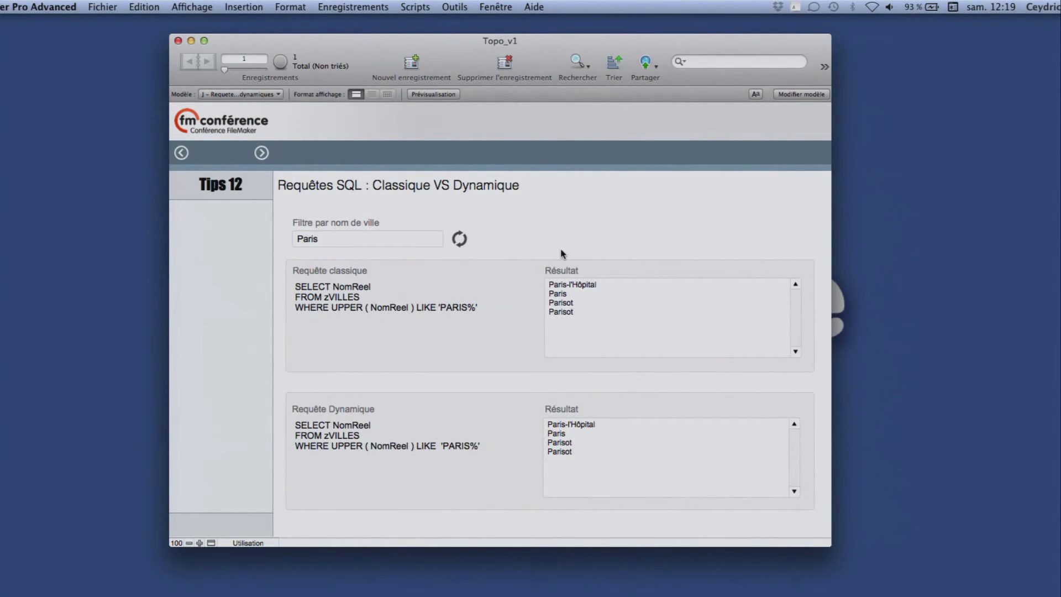
# Step: Rename the NomReel field of the zVILLES table to NomVille in the database definition and save the change
pyautogui.press('super+shift+d')
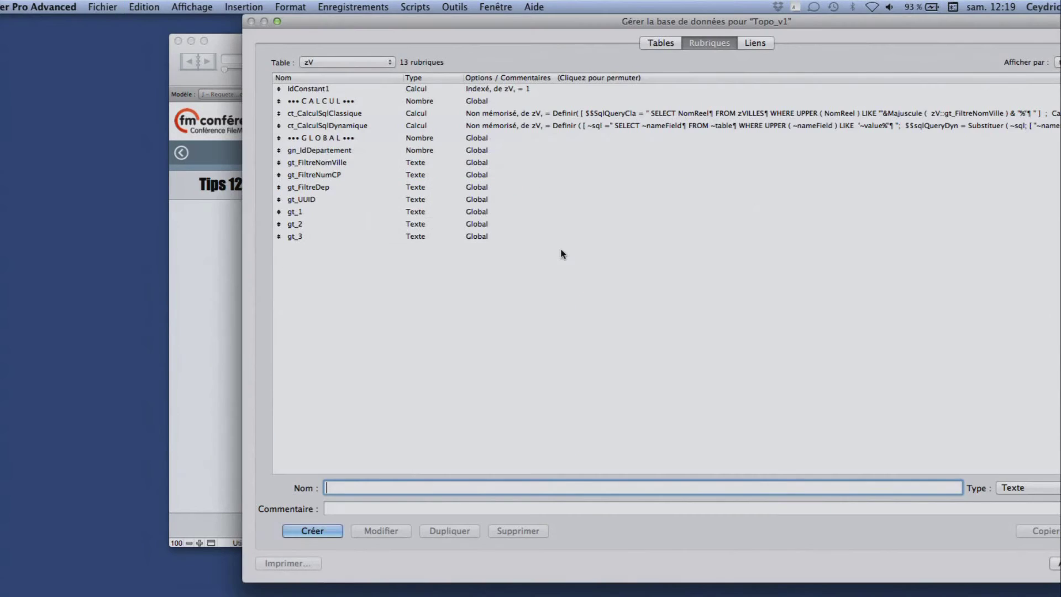
pyautogui.click(316, 66)
pyautogui.click(323, 51)
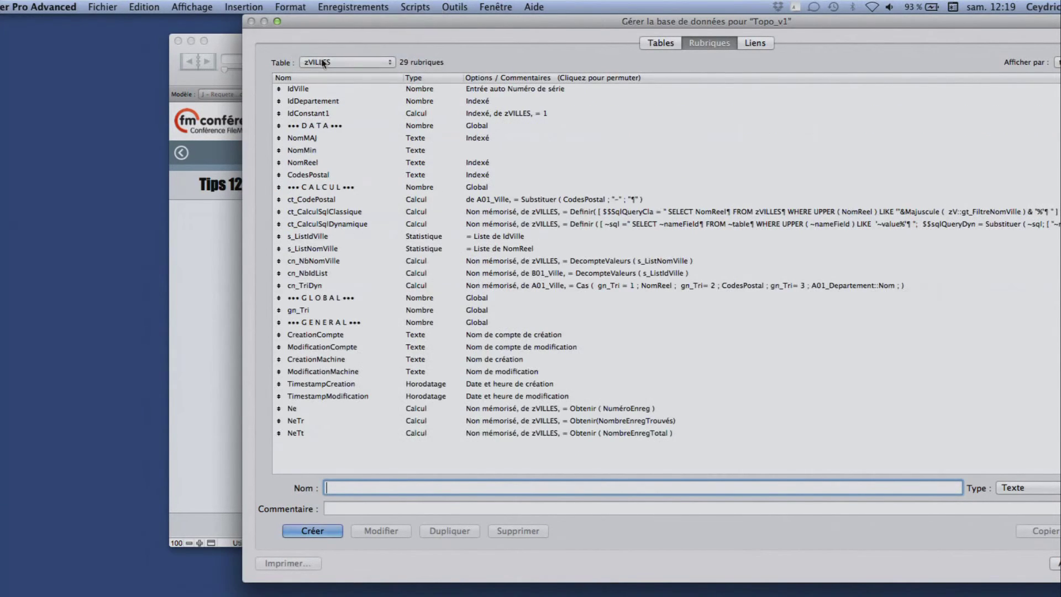
pyautogui.click(309, 166)
pyautogui.moveTo(344, 487); pyautogui.dragTo(396, 490)
pyautogui.write('Ville')
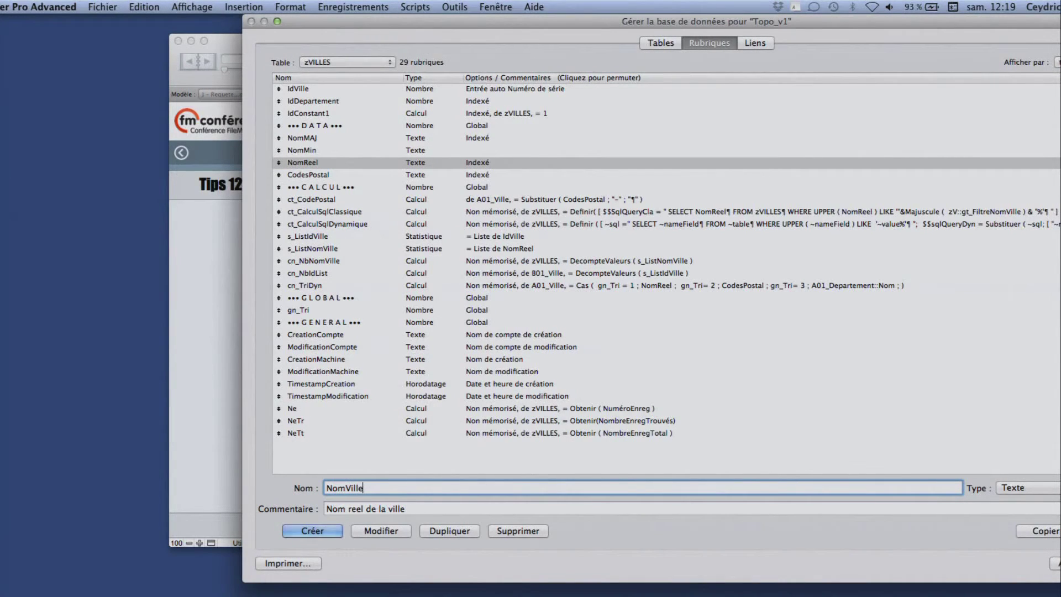
pyautogui.click(382, 530)
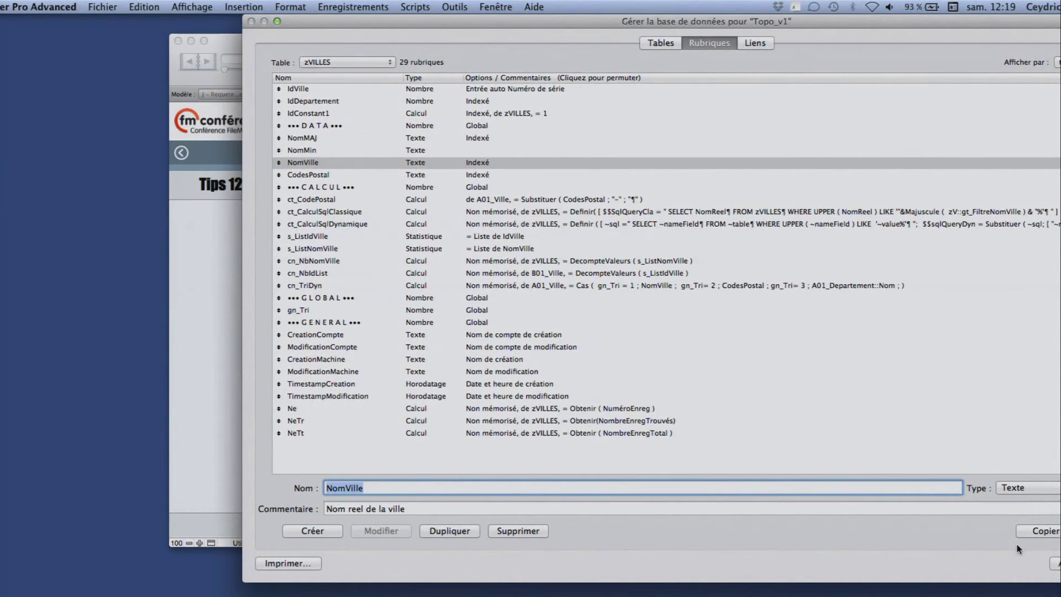
pyautogui.moveTo(838, 25); pyautogui.dragTo(745, 25)
pyautogui.click(1048, 564)
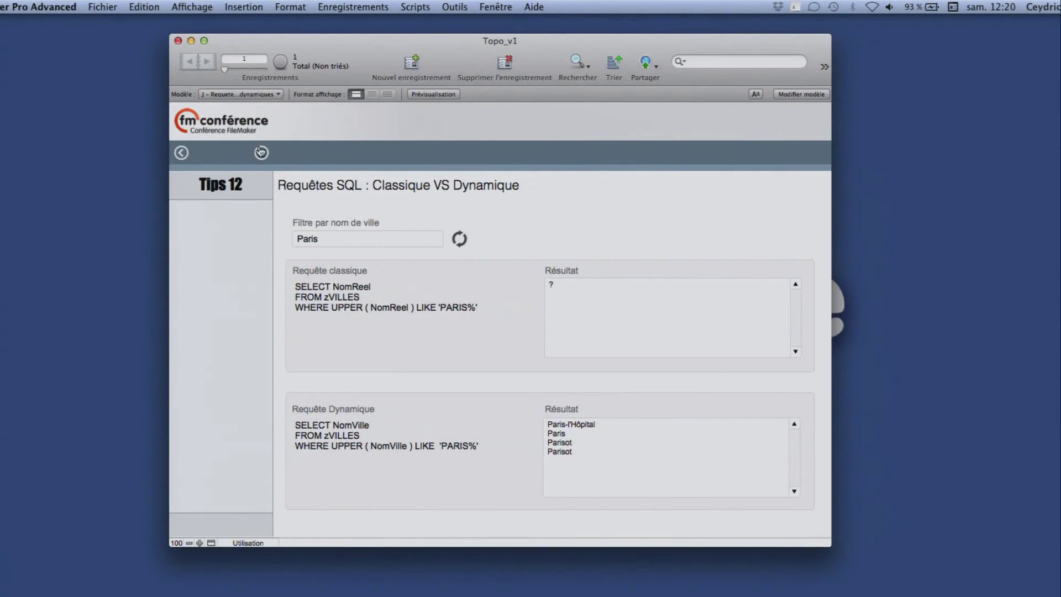
# Step: Go to Tips 13 in Layout mode and try to move Colonne A's rectangle, circle and container by their unfilled interiors
pyautogui.click(261, 152)
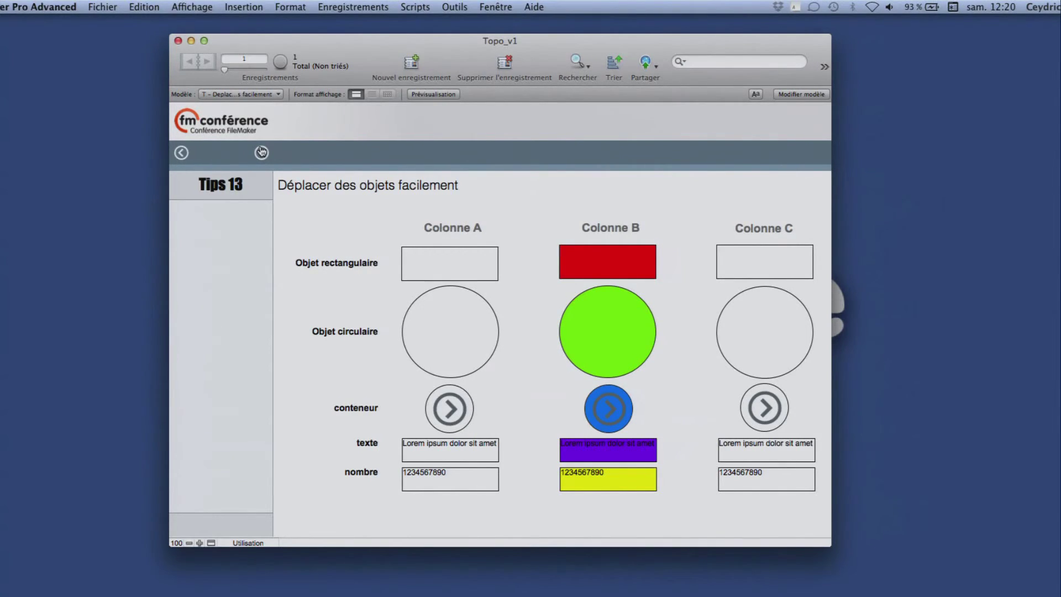
pyautogui.press('super+l')
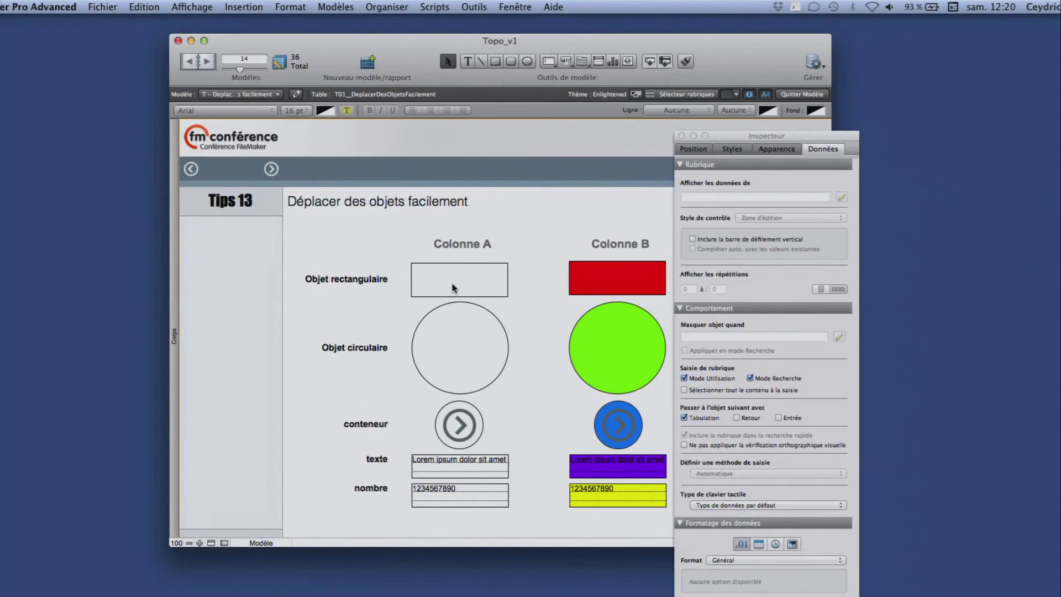
pyautogui.moveTo(453, 286); pyautogui.dragTo(420, 289)
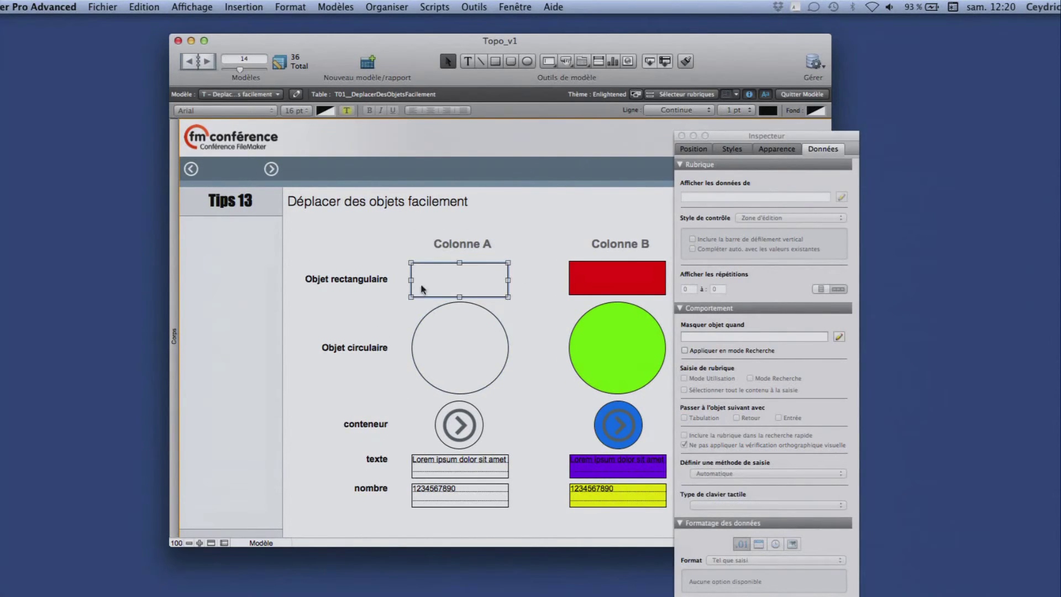
pyautogui.moveTo(442, 342)
pyautogui.mouseDown()
pyautogui.moveTo(442, 332)
pyautogui.moveTo(448, 343)
pyautogui.mouseUp()
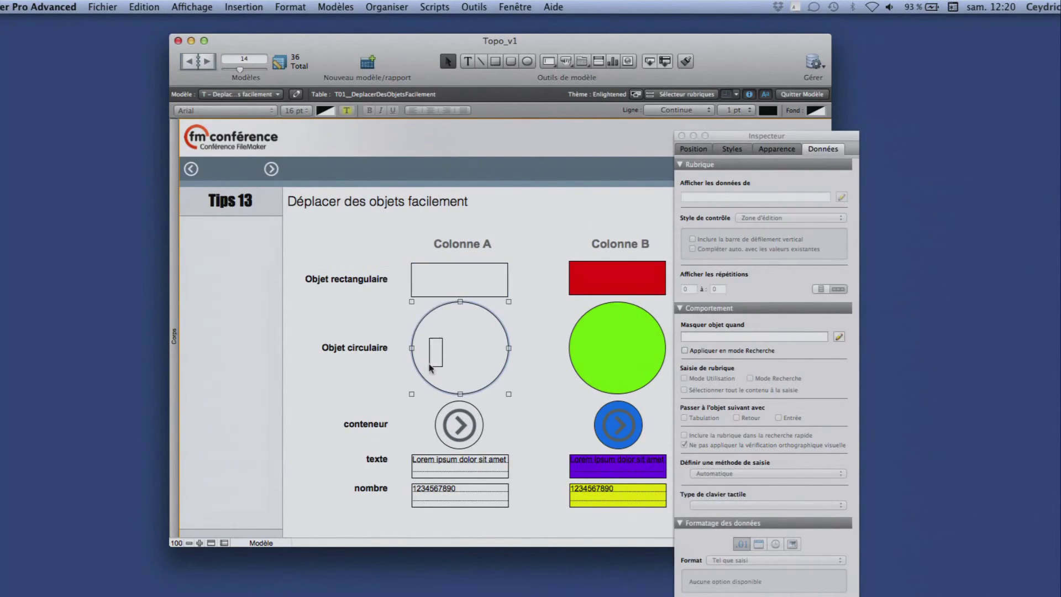
pyautogui.click(464, 413)
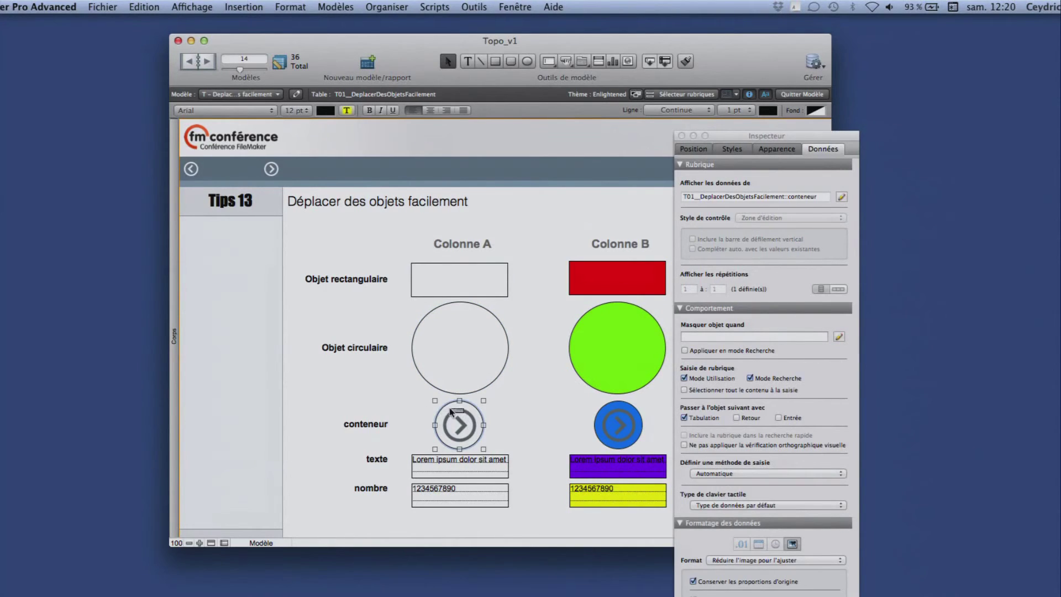
pyautogui.click(514, 339)
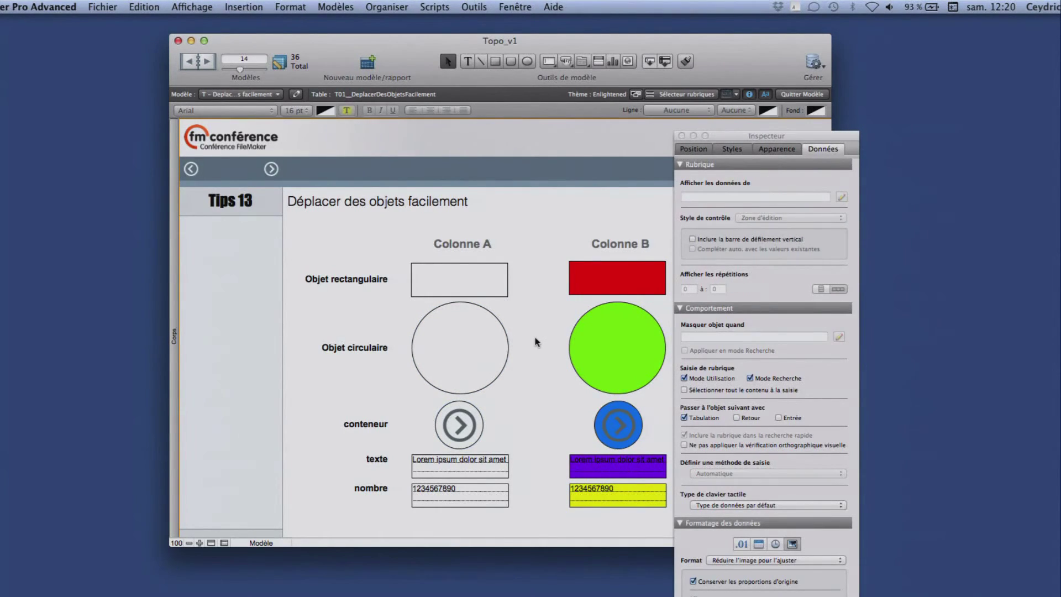
# Step: Try moving Colonne B's red rectangle and Colonne C's rectangle, circle and container by their interiors, undoing each Colonne C move
pyautogui.hscroll(5, 535, 346)
pyautogui.moveTo(533, 283)
pyautogui.mouseDown()
pyautogui.moveTo(484, 283)
pyautogui.moveTo(611, 318)
pyautogui.moveTo(513, 303)
pyautogui.moveTo(536, 290)
pyautogui.mouseUp()
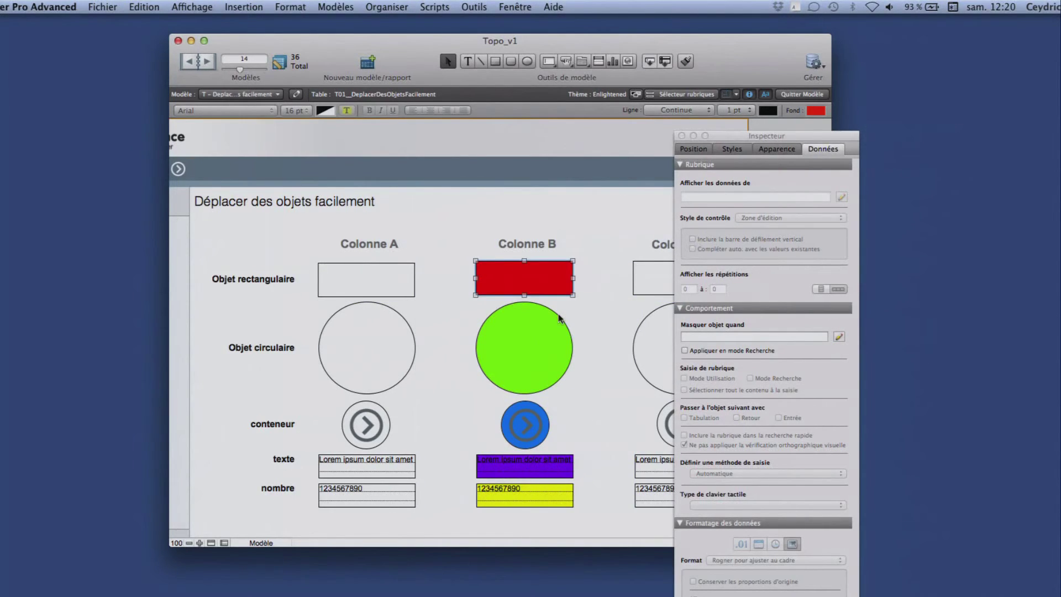
pyautogui.hscroll(3, 559, 313)
pyautogui.click(575, 267)
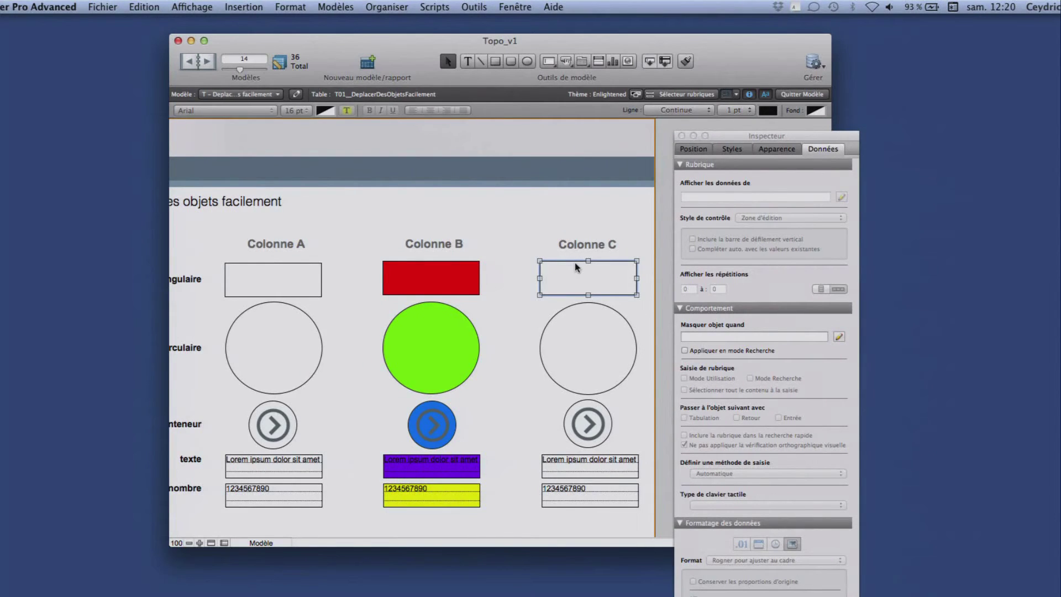
pyautogui.moveTo(582, 274); pyautogui.dragTo(562, 313)
pyautogui.press('super+z')
pyautogui.moveTo(603, 347); pyautogui.dragTo(557, 356)
pyautogui.press('super+z')
pyautogui.moveTo(580, 428)
pyautogui.mouseDown()
pyautogui.moveTo(554, 407)
pyautogui.moveTo(580, 409)
pyautogui.mouseUp()
pyautogui.press('super+z')
# Step: Return to Browse mode, go to Tips 14 and preview the form as it prints
pyautogui.press('super+b')
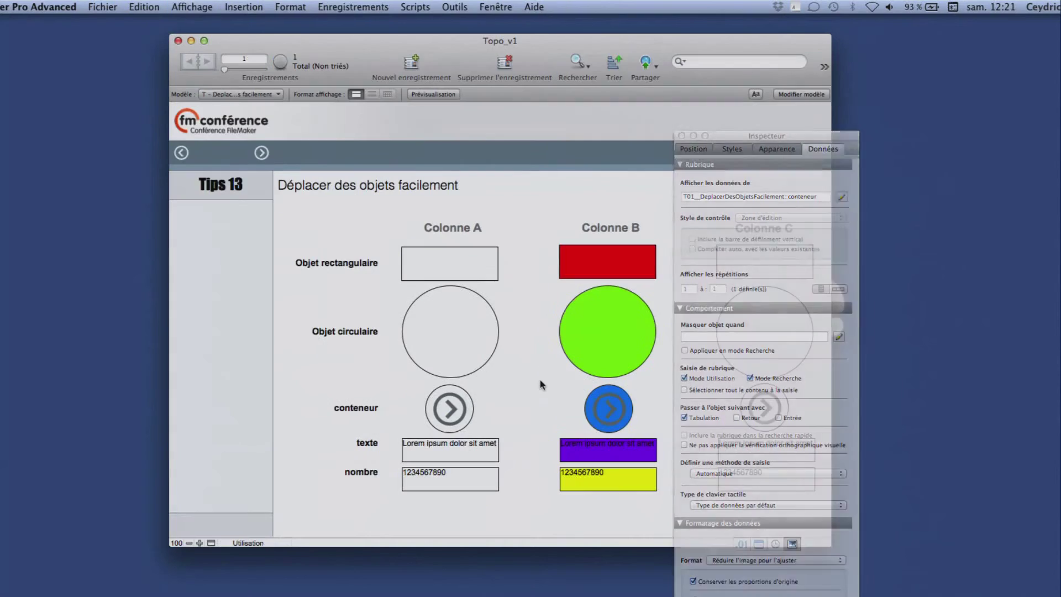
pyautogui.click(260, 155)
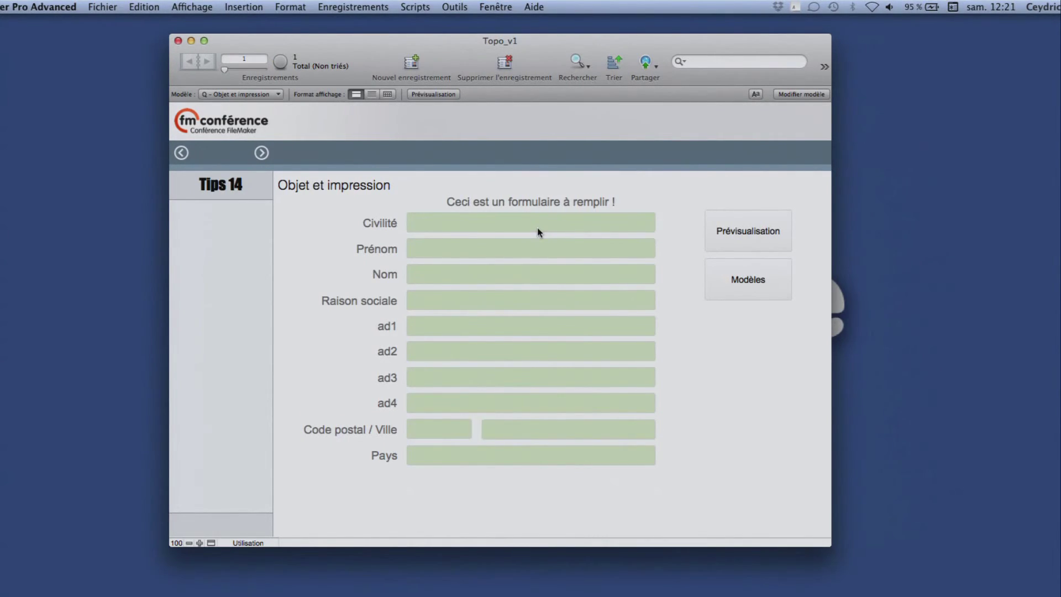
pyautogui.click(718, 230)
# Step: Turn off Délimiter les rubr. pour l'enreg. actuel uniquement for the Q – Objet et impression layout and preview the form again
pyautogui.press('super+l')
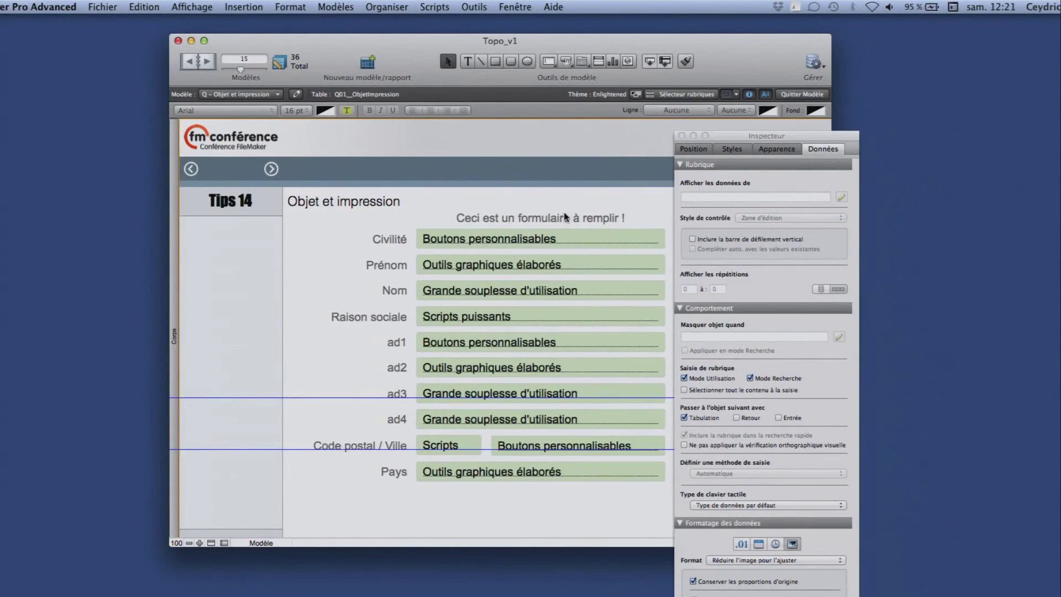
pyautogui.press('super+b')
pyautogui.click(747, 282)
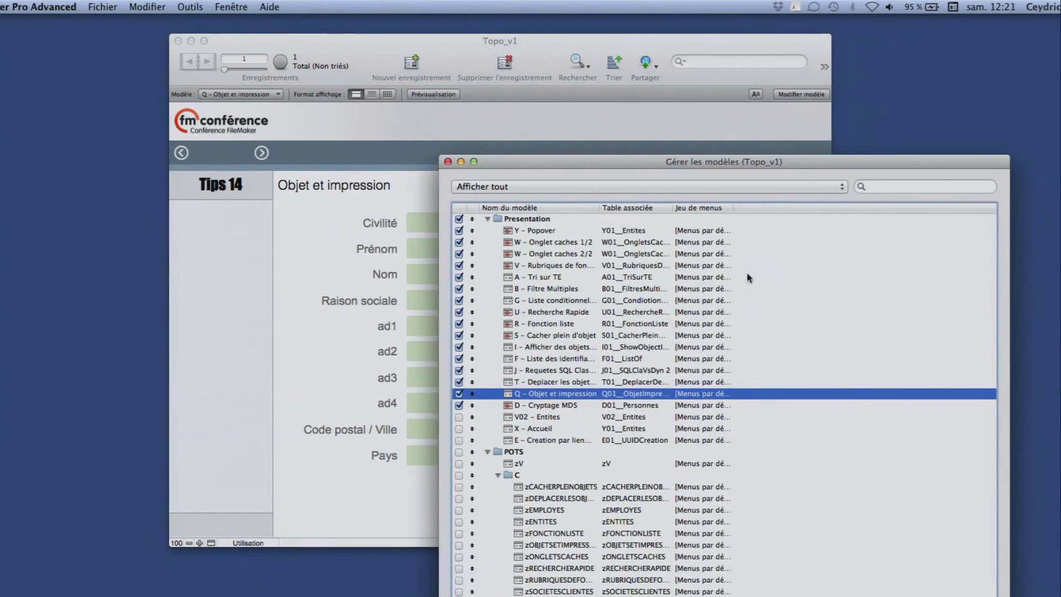
pyautogui.doubleClick(569, 395)
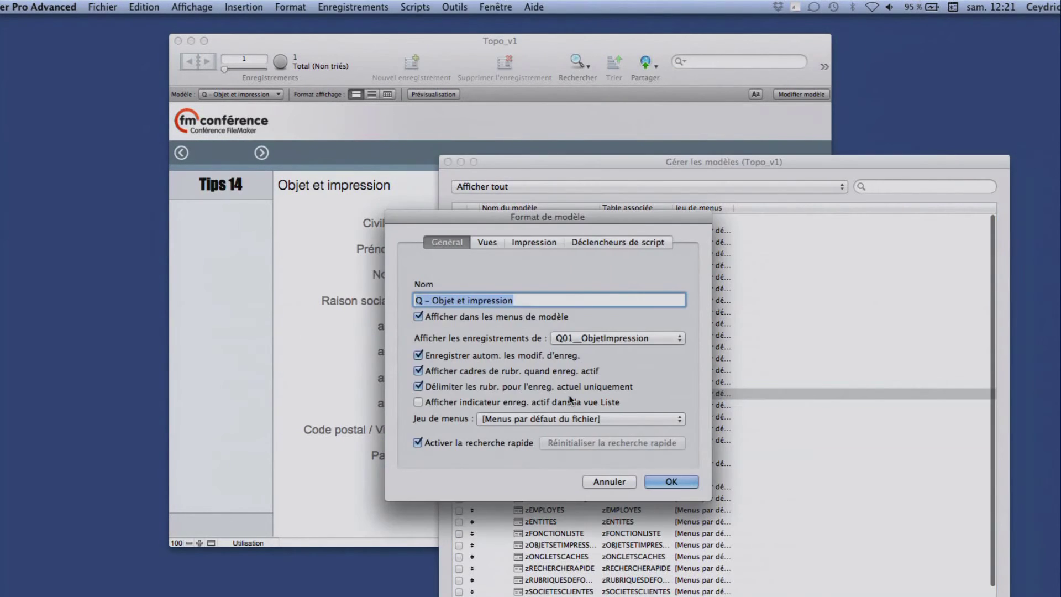
pyautogui.click(441, 385)
pyautogui.click(671, 481)
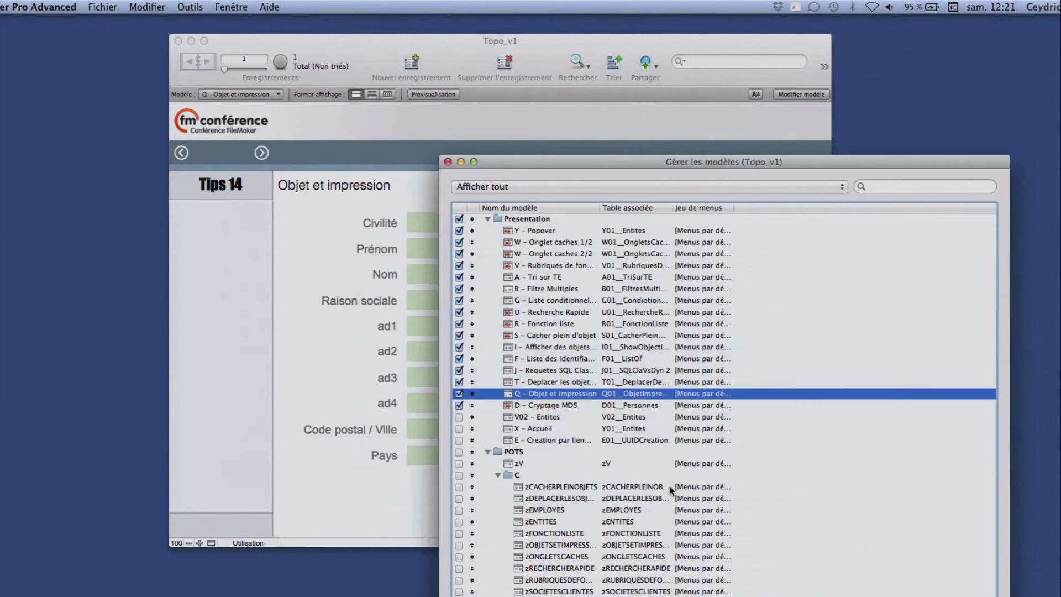
pyautogui.press('Escape')
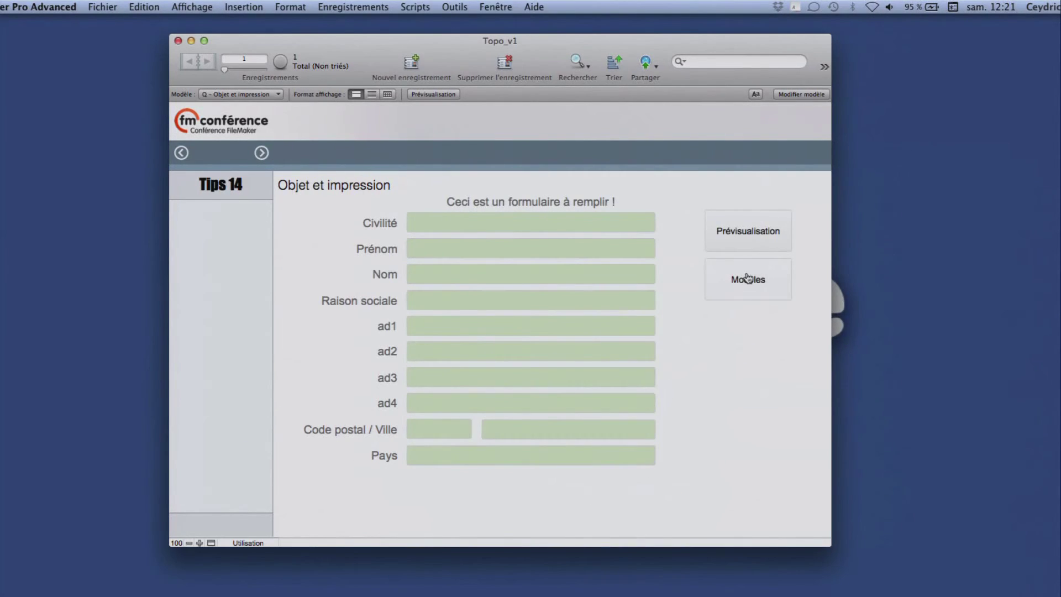
pyautogui.click(732, 247)
# Step: Go to the user form on Tips 15 and enter a password in Mot de passe to generate its MD5 hash
pyautogui.click(261, 154)
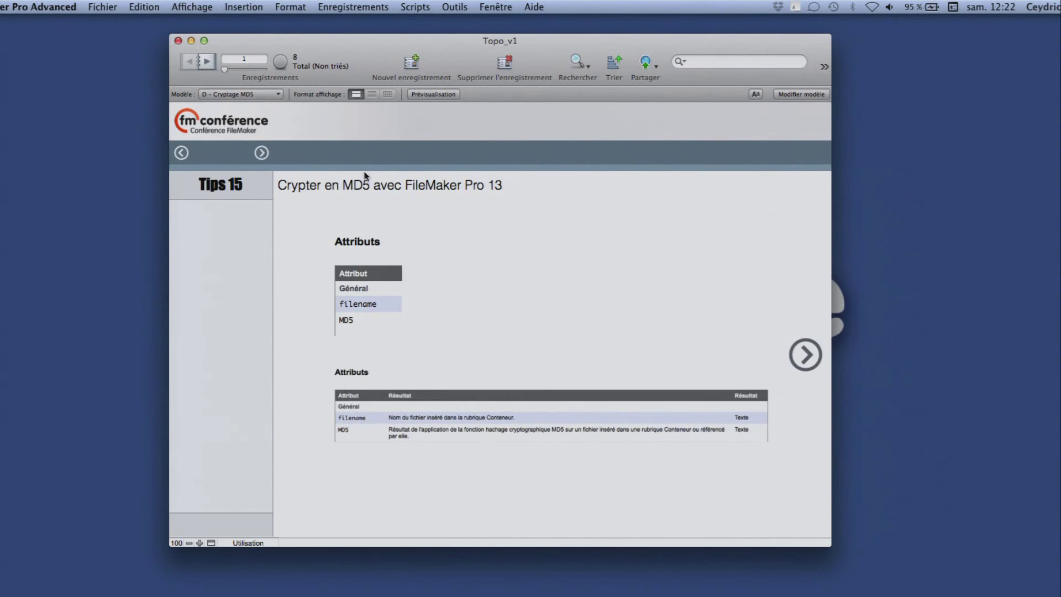
pyautogui.click(804, 356)
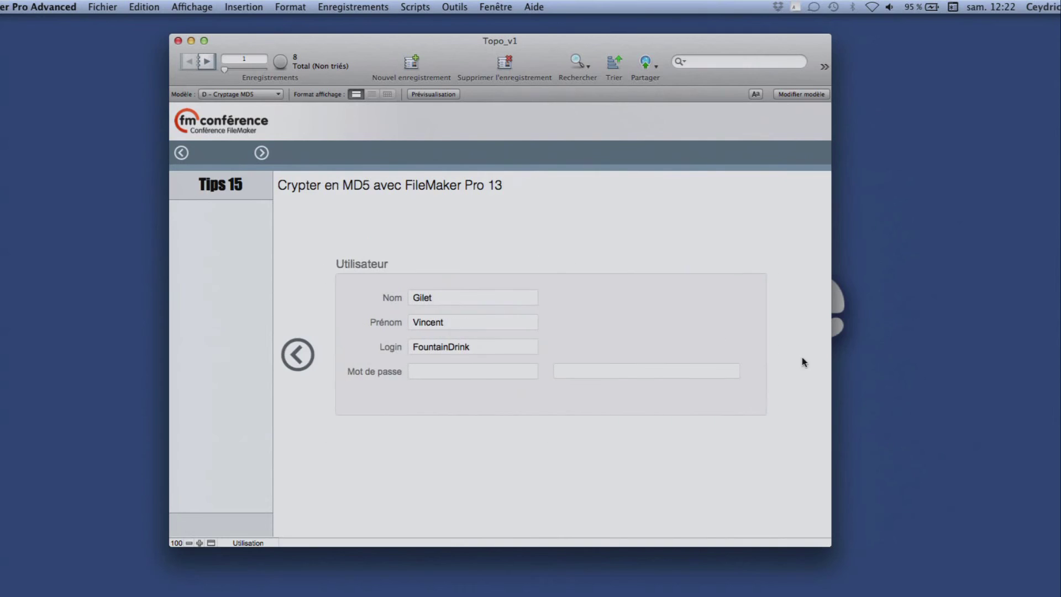
pyautogui.click(507, 372)
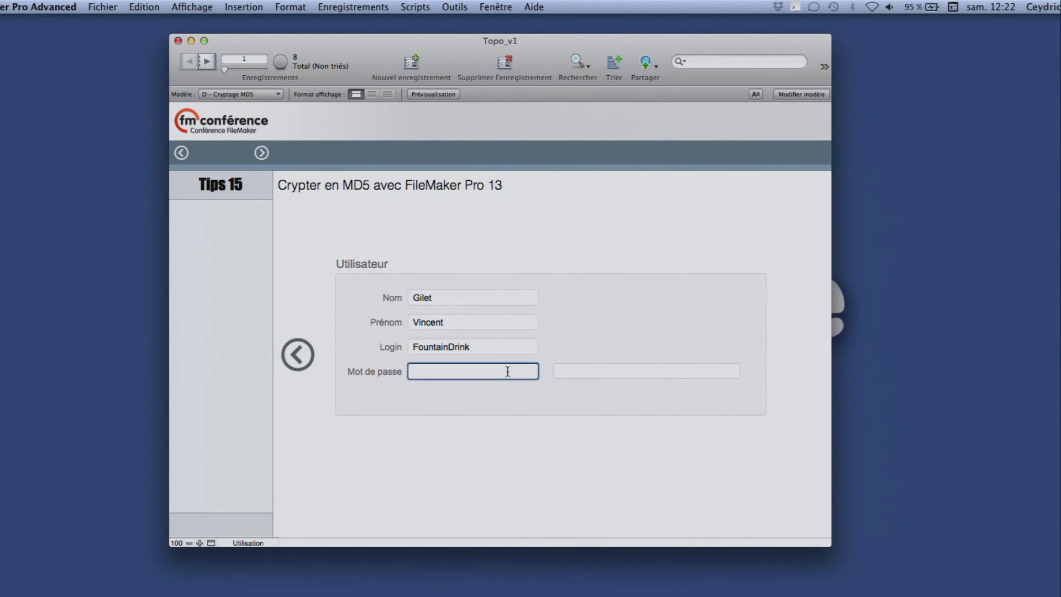
pyautogui.write('ChaineDeCaractère')
pyautogui.click(547, 397)
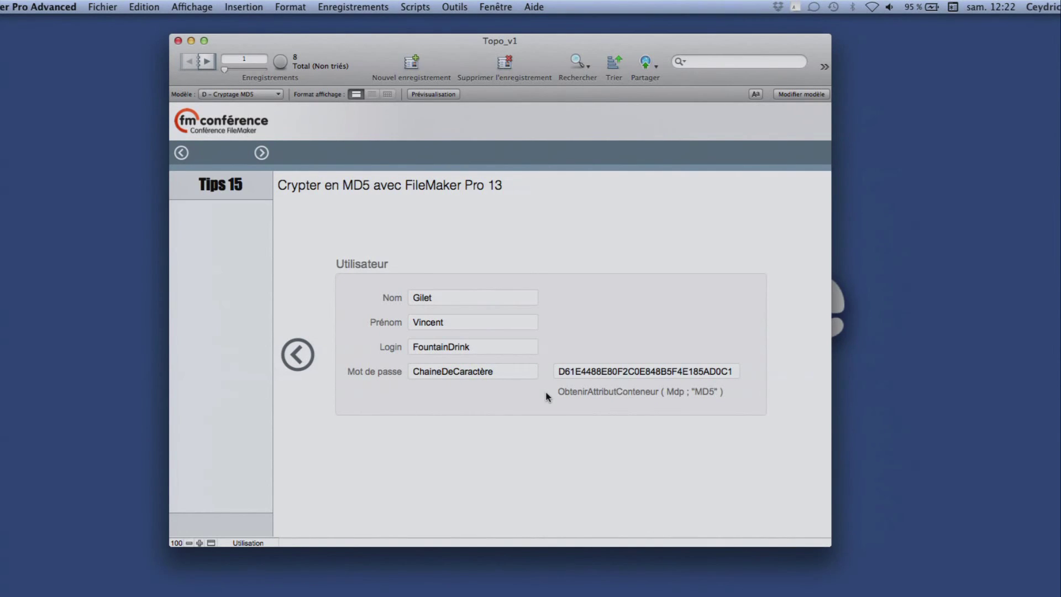
pyautogui.press('super+Tab')
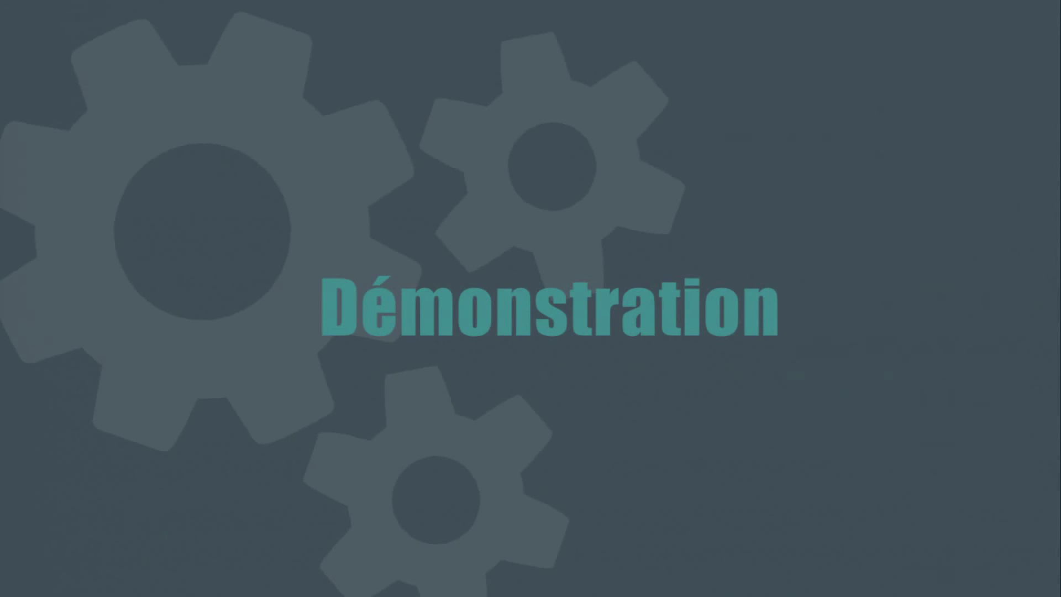
pyautogui.press('Right')
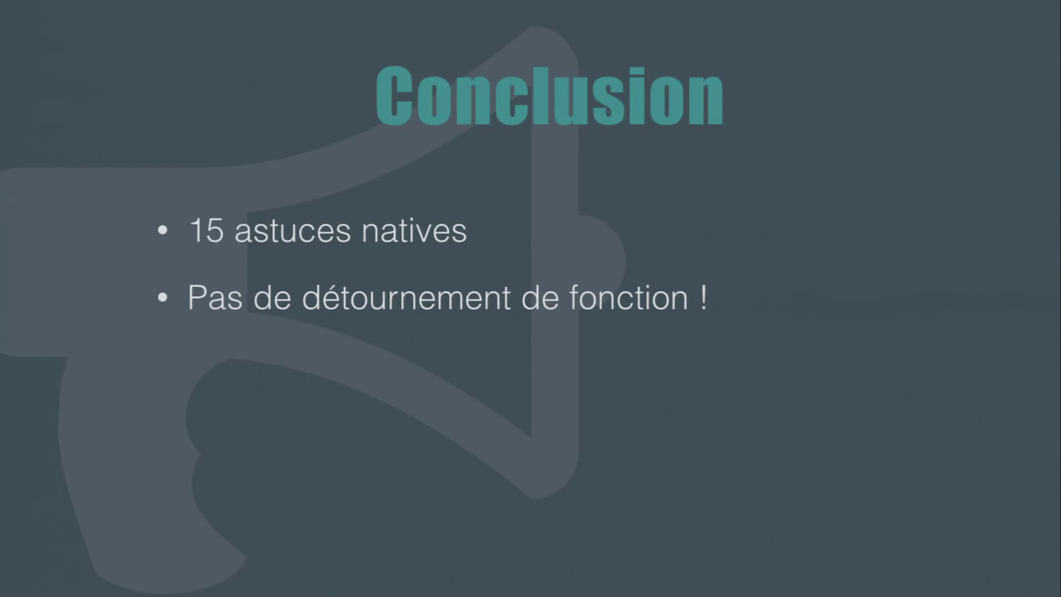
pyautogui.press('Right')
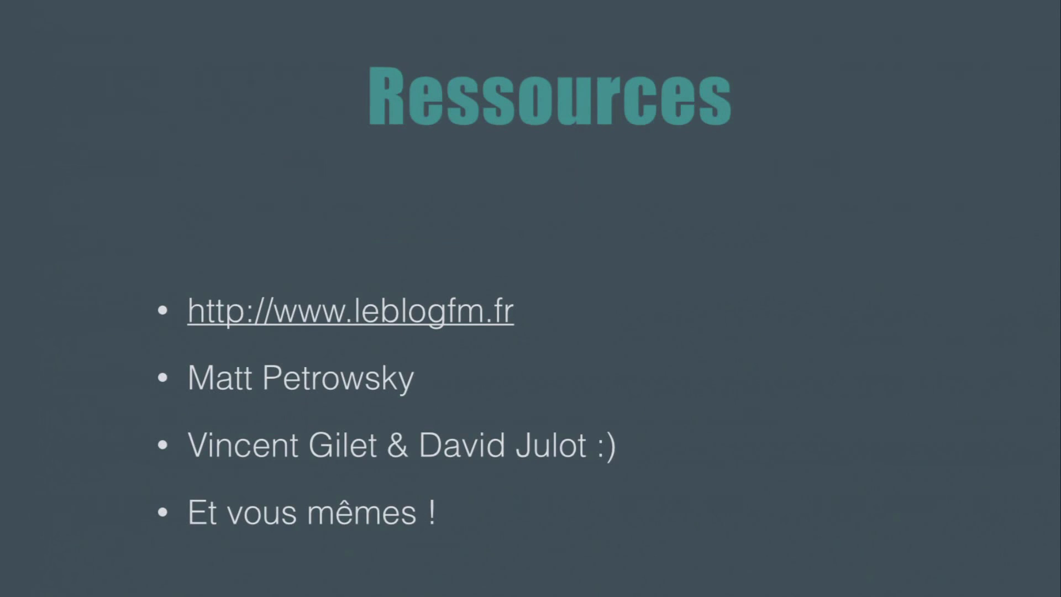